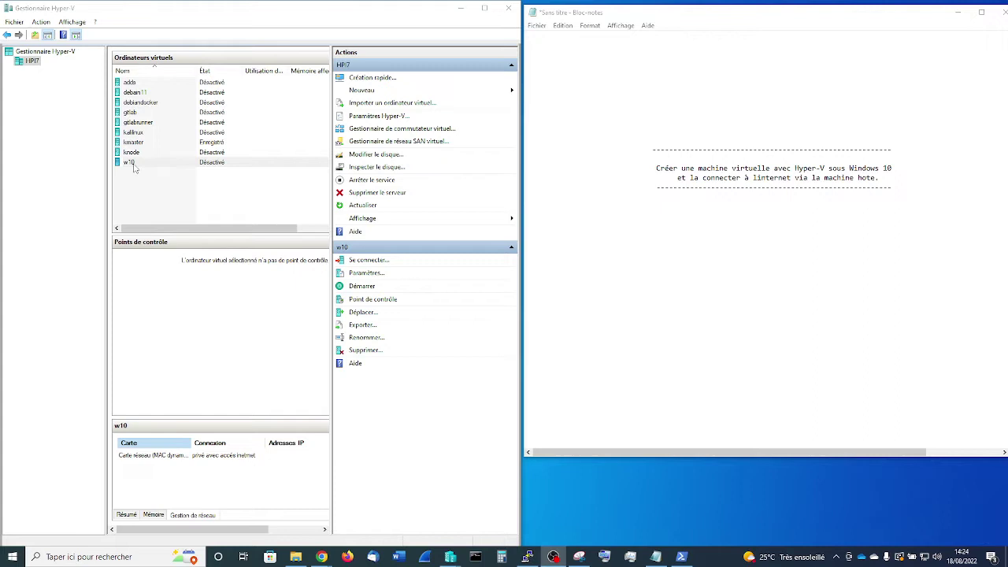
Start the w10 virtual machine and connect to its console.
right_click(134, 165)
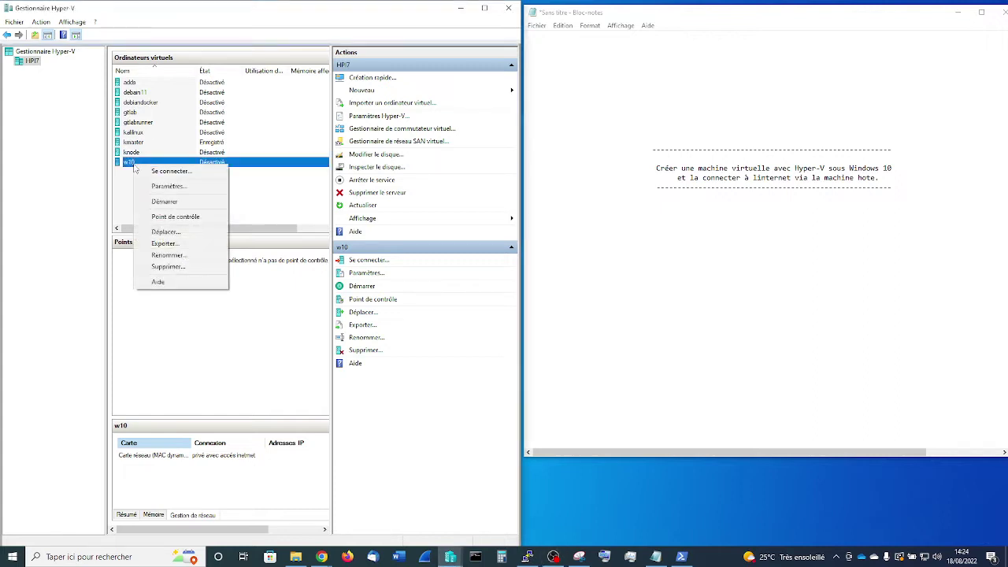
left_click(174, 203)
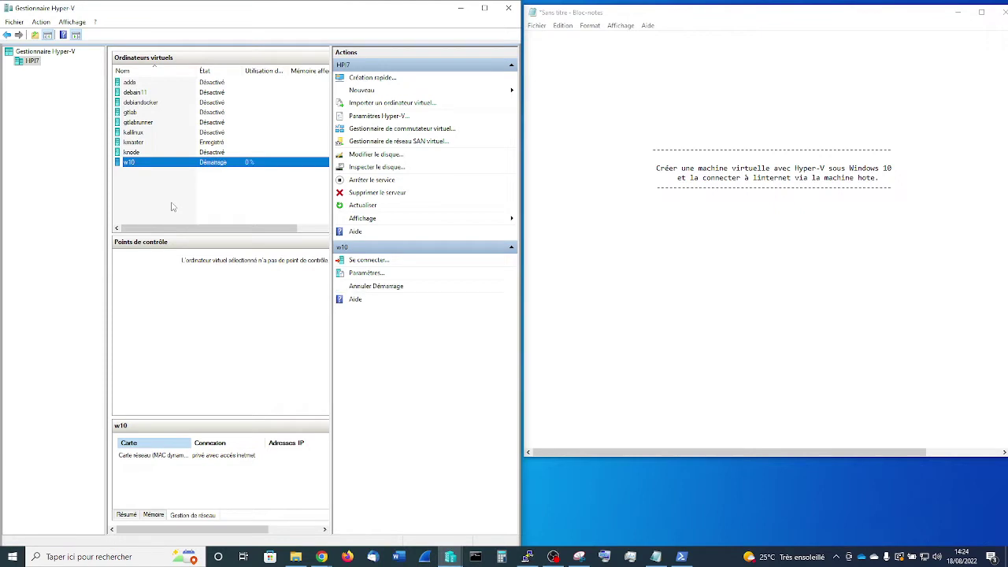
double_click(130, 162)
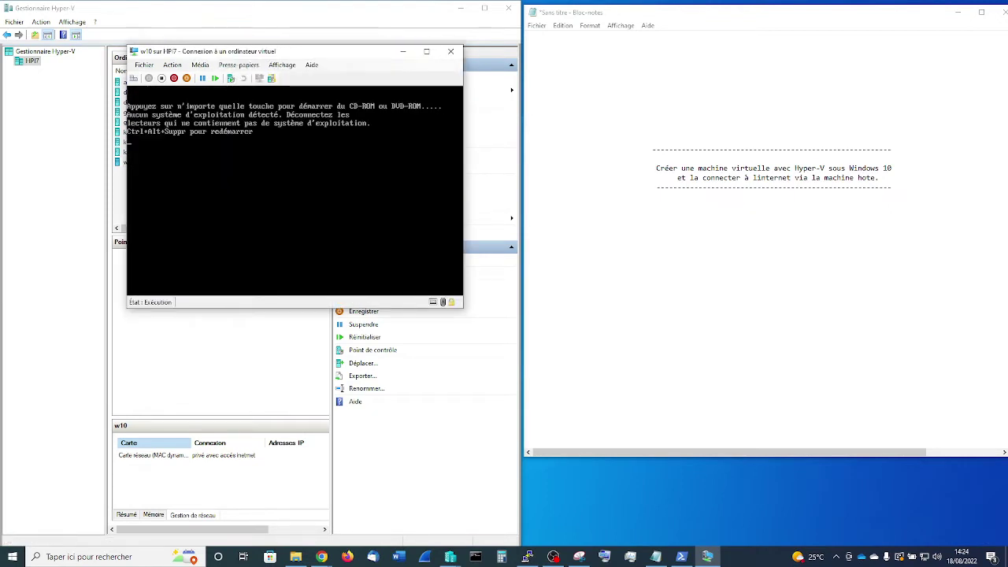
Restart the VM with Ctrl+Alt+Suppr and boot it from the Windows DVD.
left_click(200, 64)
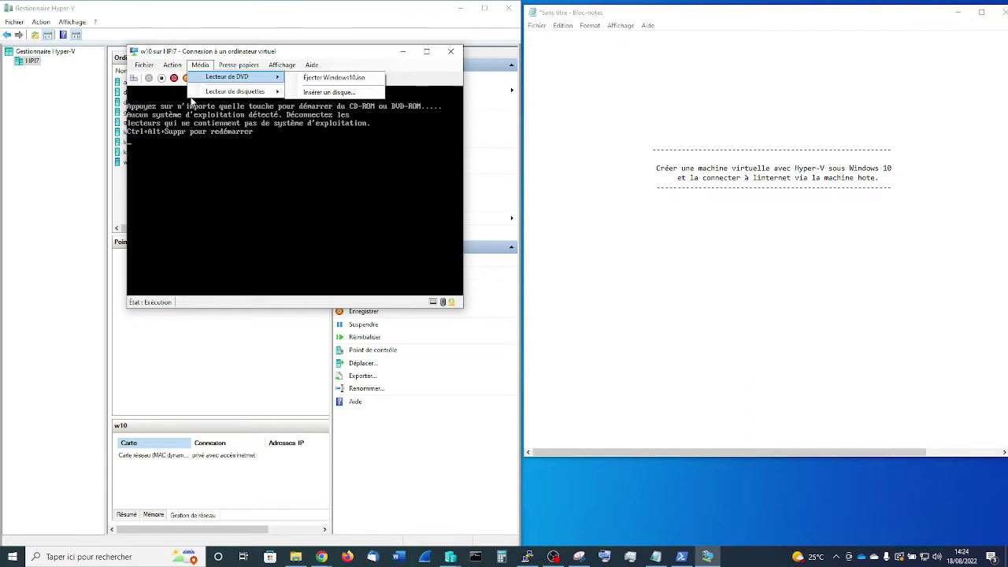
left_click(194, 68)
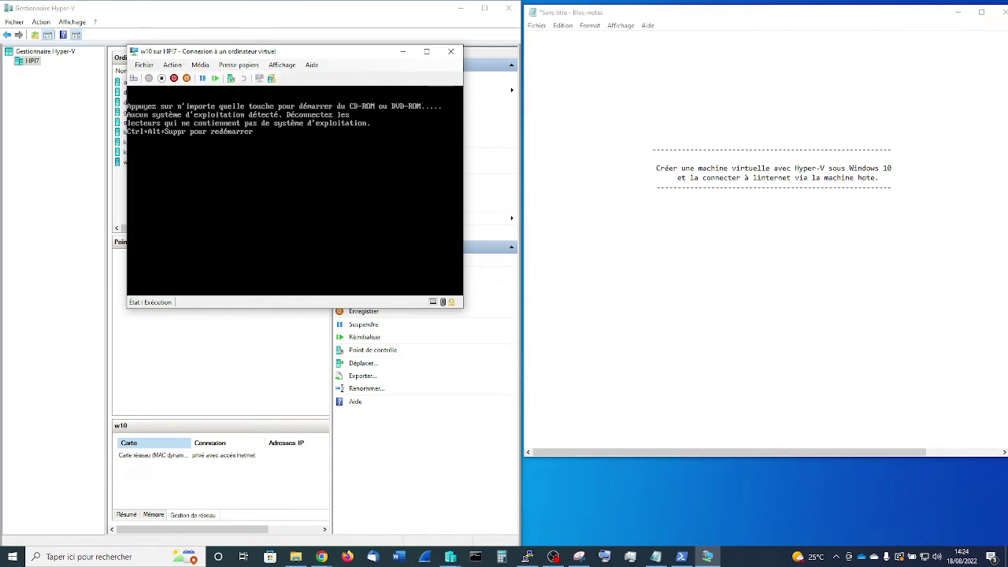
left_click(172, 65)
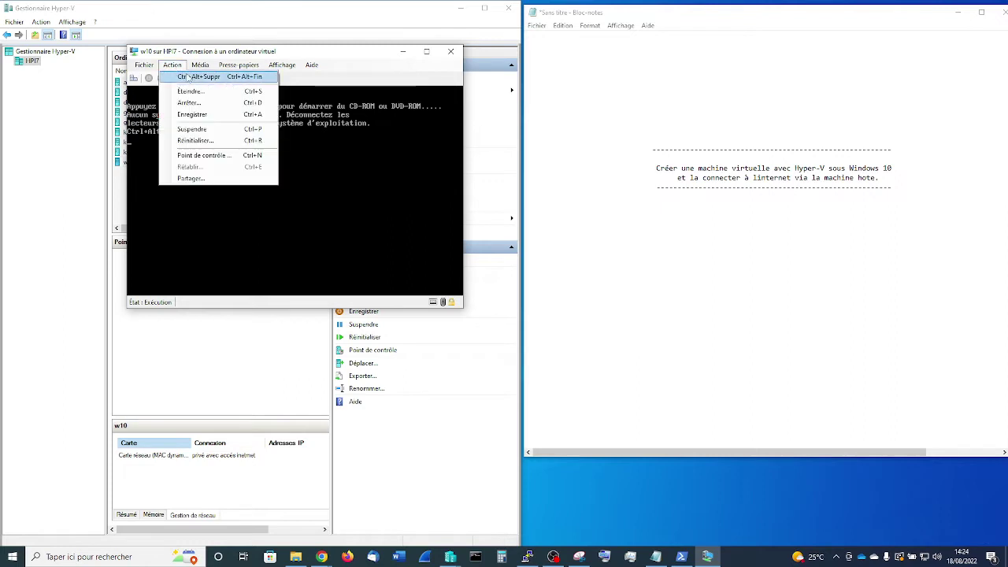
left_click(188, 79)
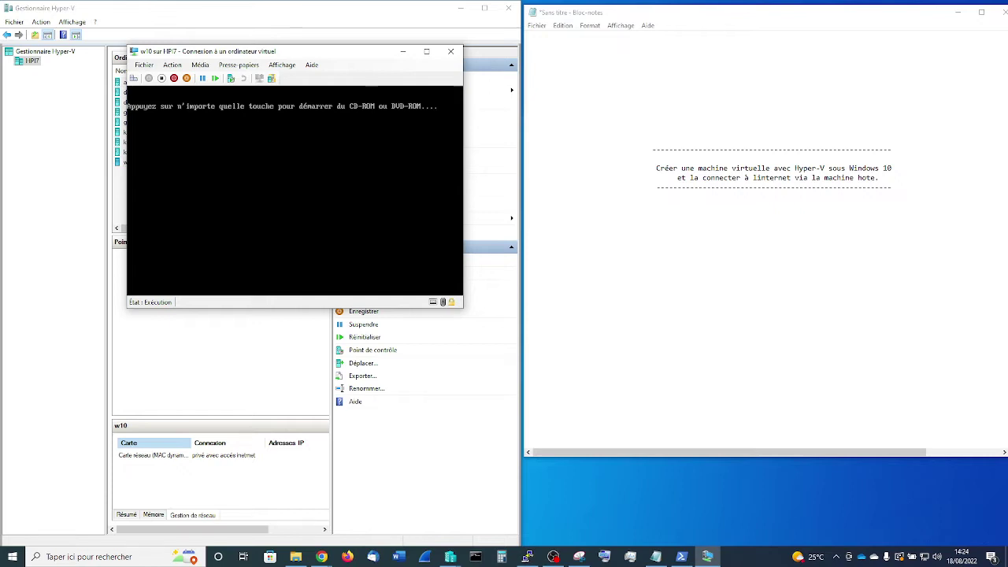
key("Return")
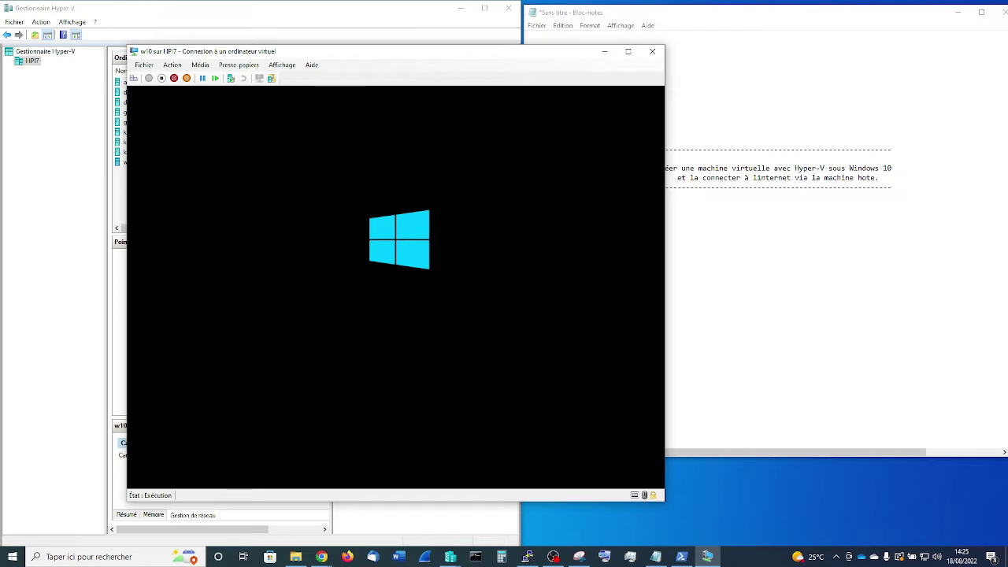
Accept the language page and choose Installer maintenant to begin the Windows installation.
left_click_drag(358, 51, 523, 50)
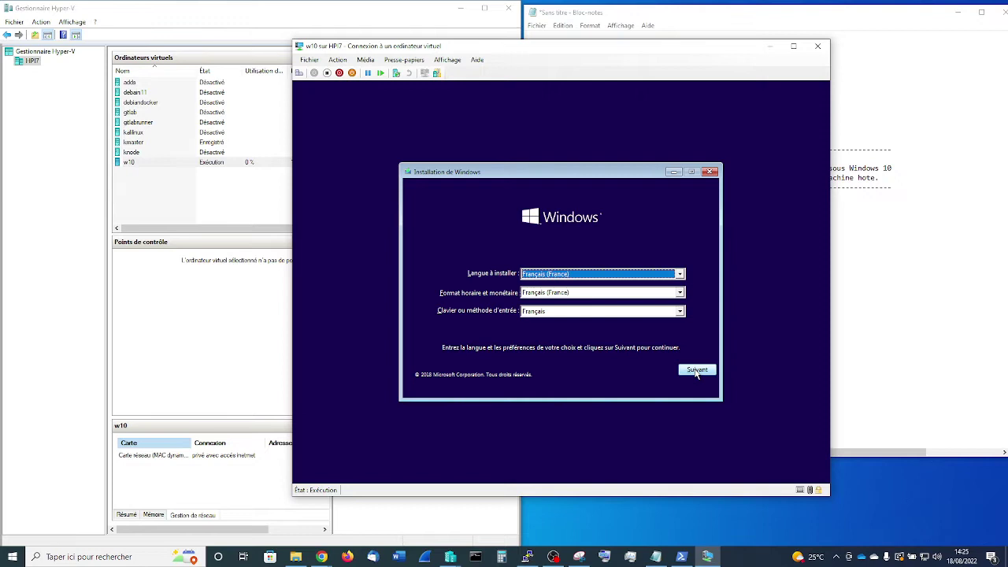
left_click(696, 370)
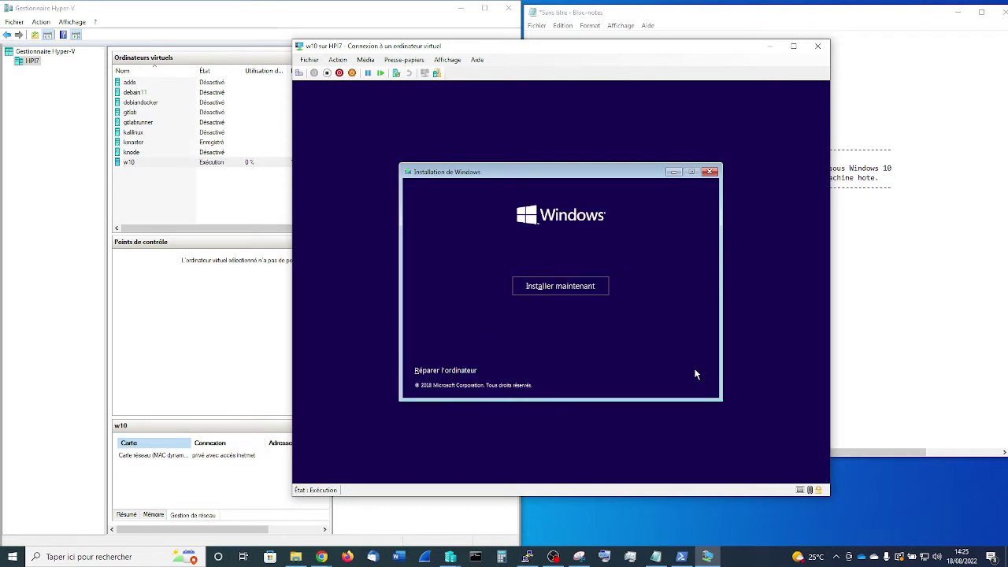
left_click(563, 290)
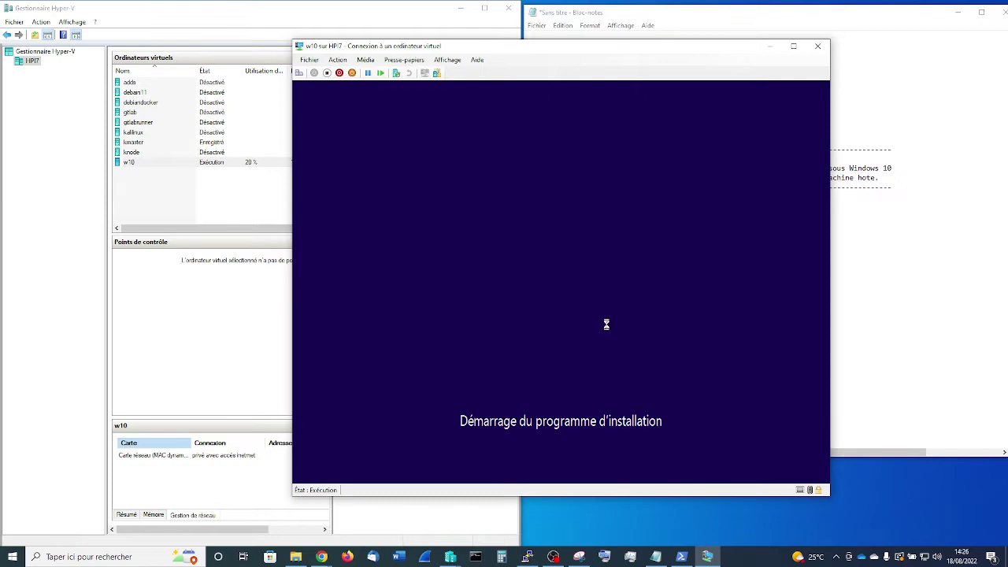
left_click_drag(562, 49, 739, 59)
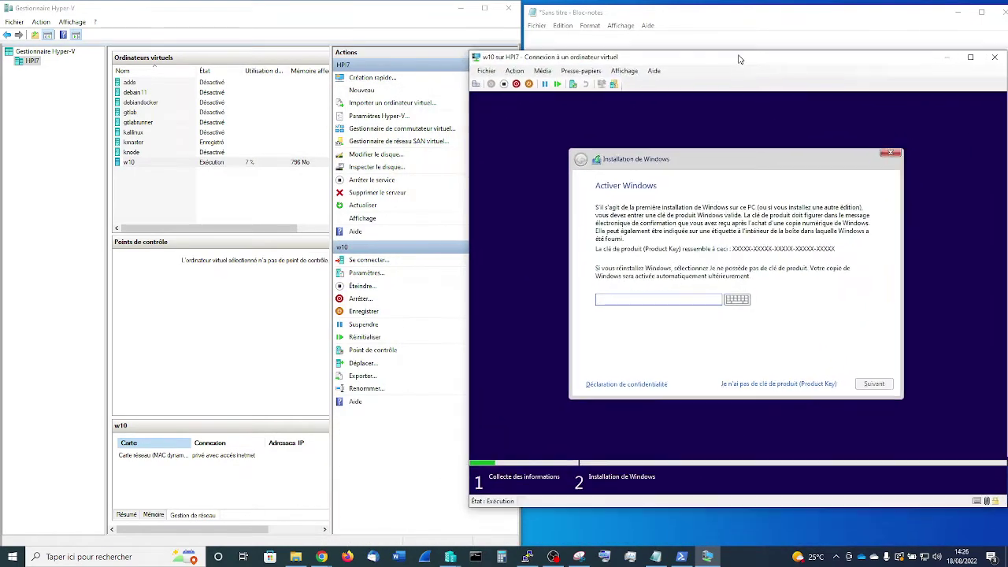
Skip the product key, choose Windows 10 Professionnel, and dismiss the licence-not-found error.
left_click(791, 384)
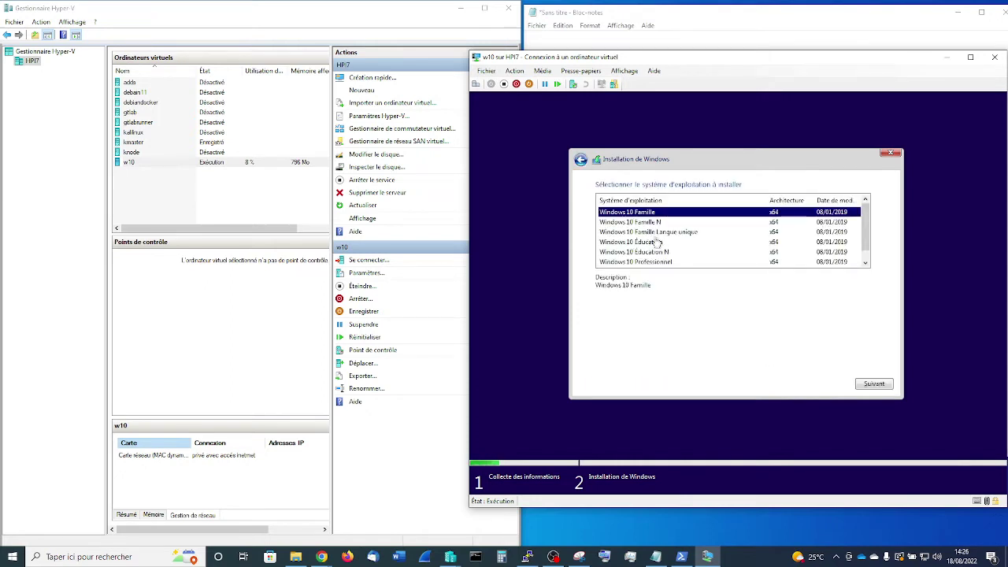
left_click(659, 263)
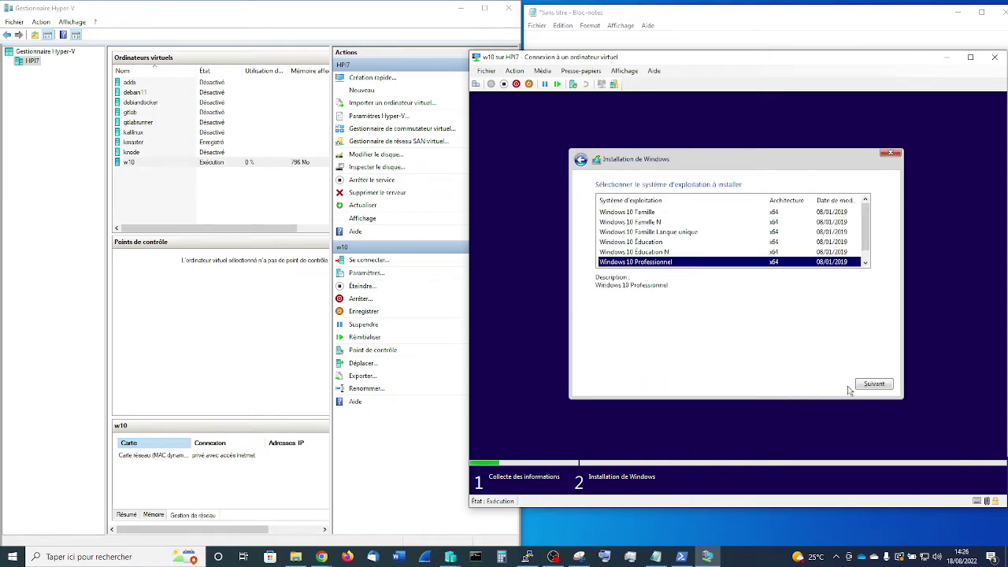
left_click(874, 384)
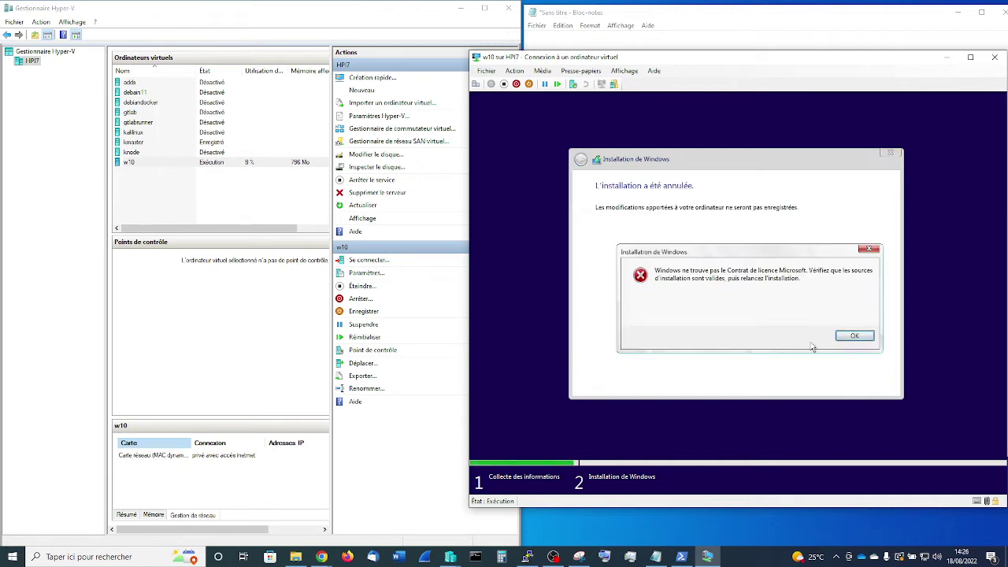
left_click(855, 336)
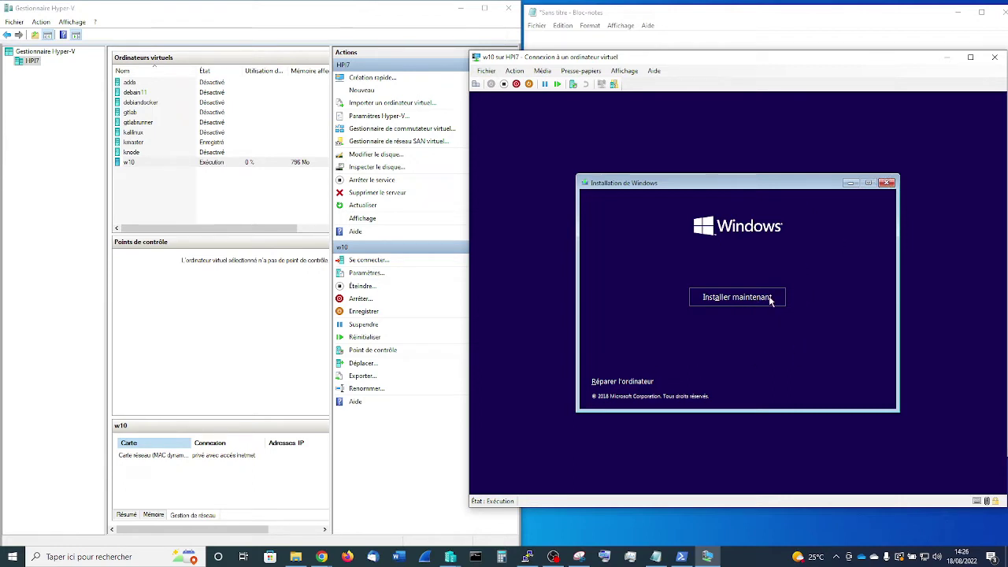
left_click(515, 71)
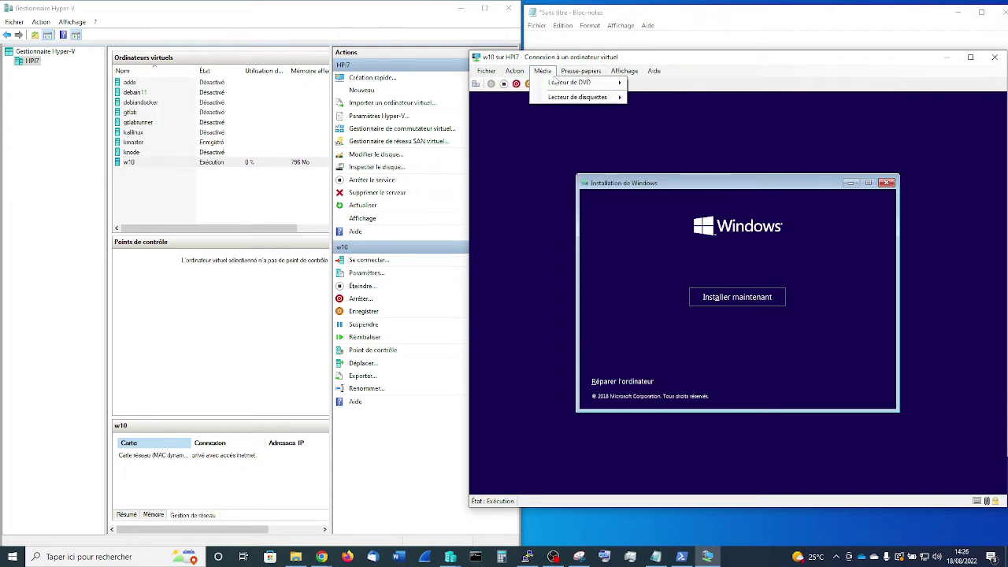
mouse_move(566, 84)
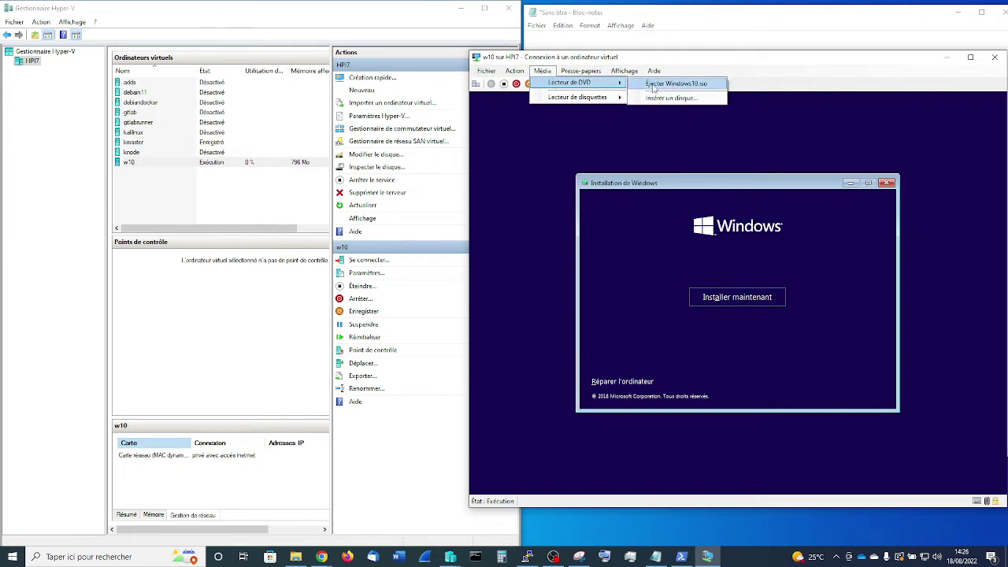
left_click(652, 86)
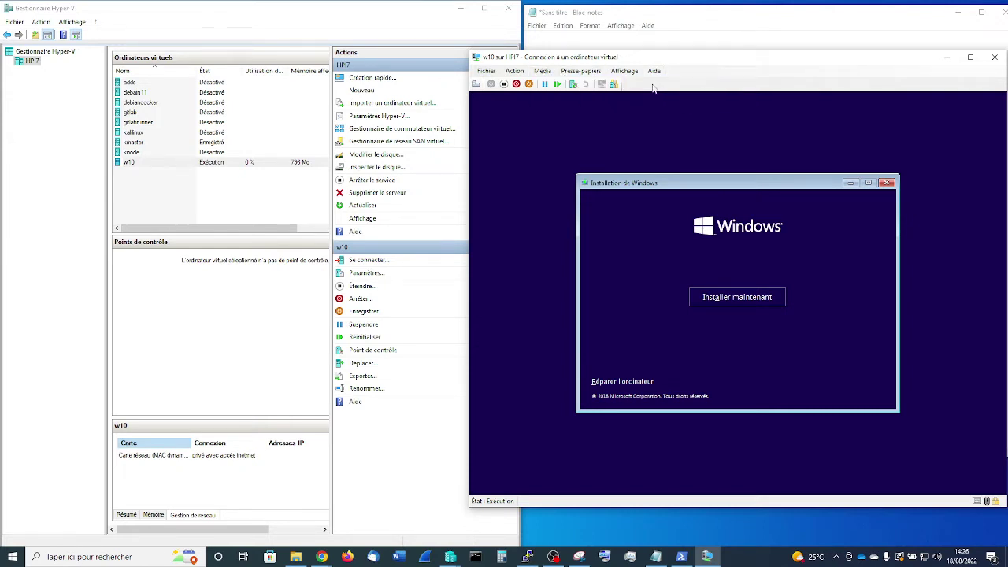
left_click(543, 71)
mouse_move(569, 84)
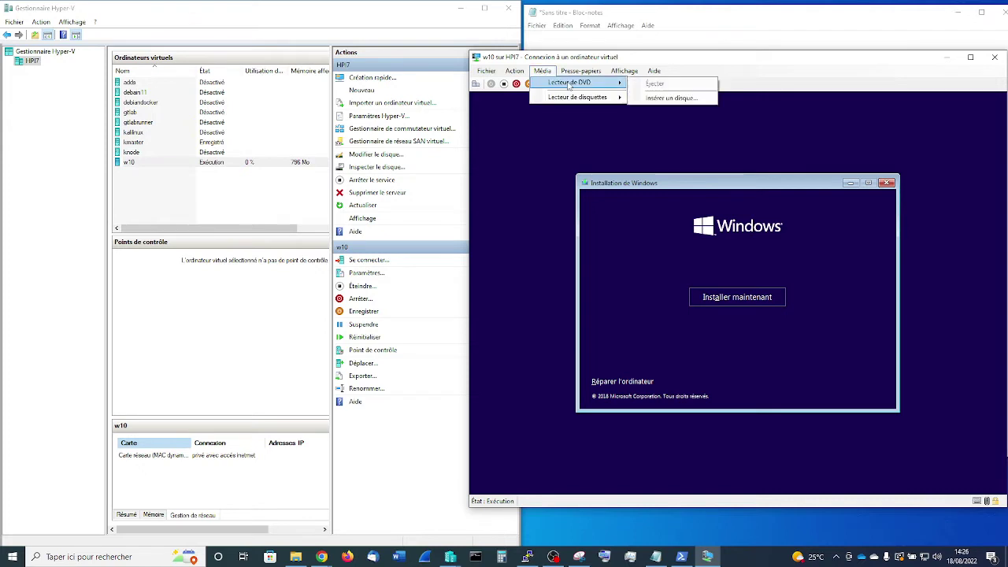
left_click(655, 95)
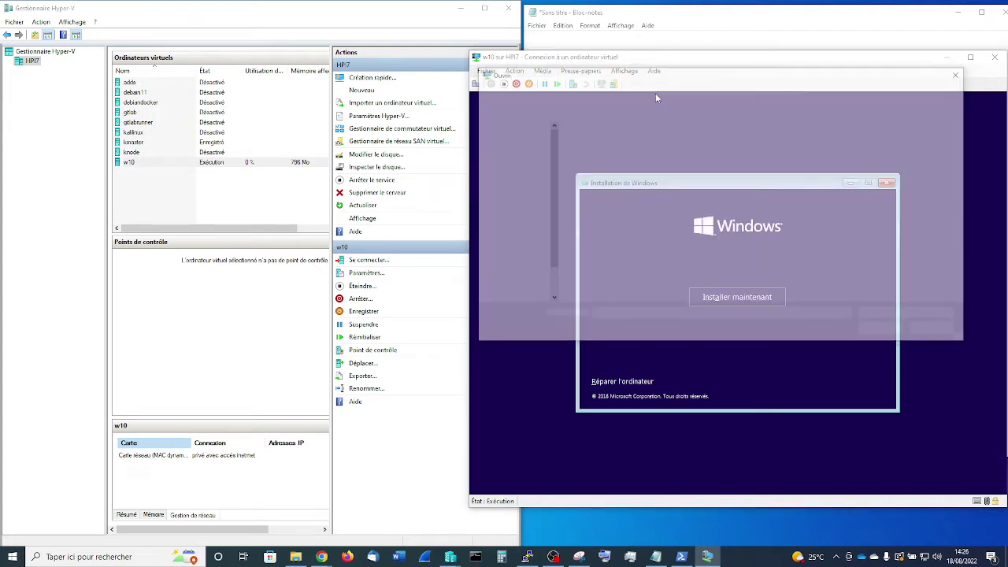
left_click(606, 207)
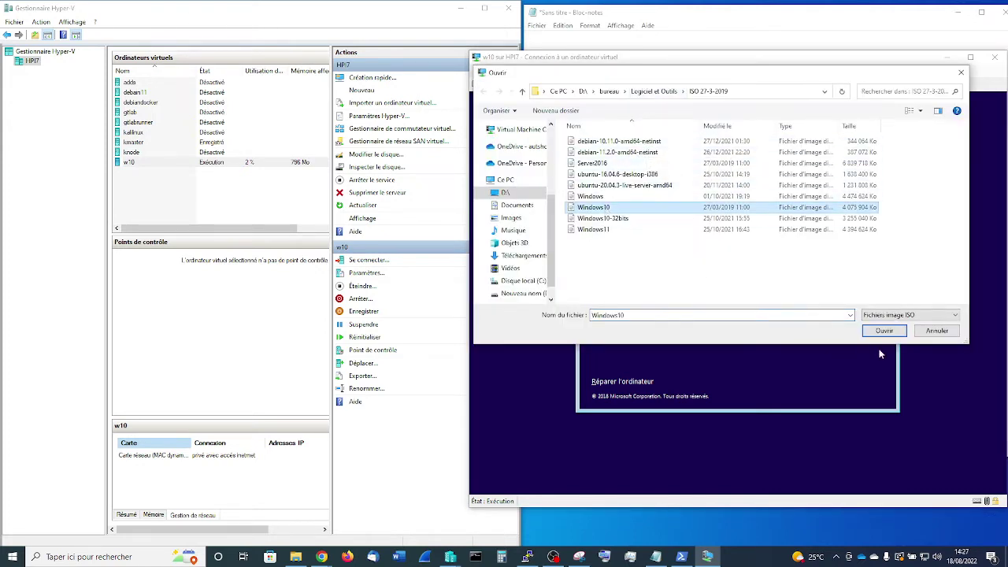
left_click(876, 331)
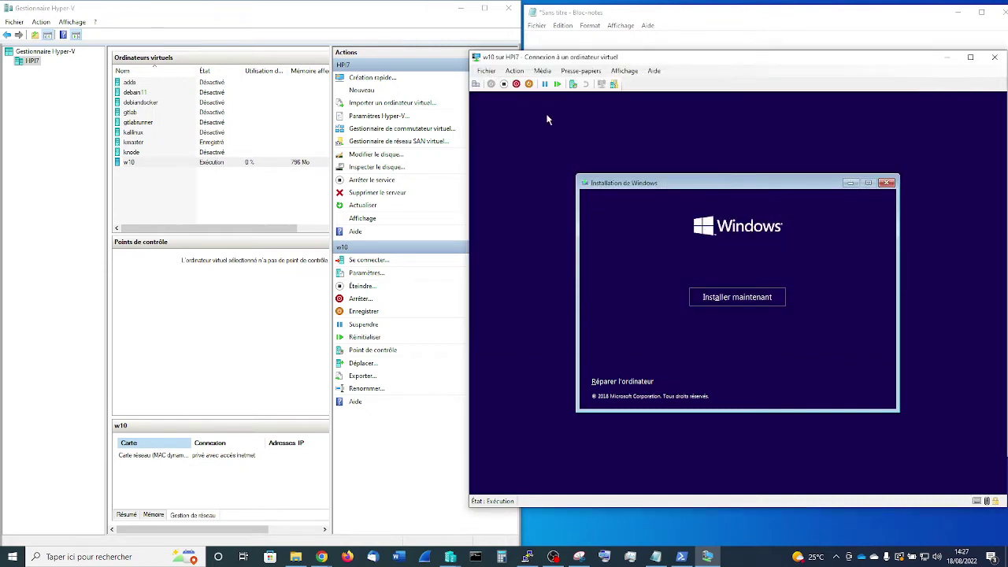
left_click(514, 70)
left_click(529, 84)
left_click(514, 71)
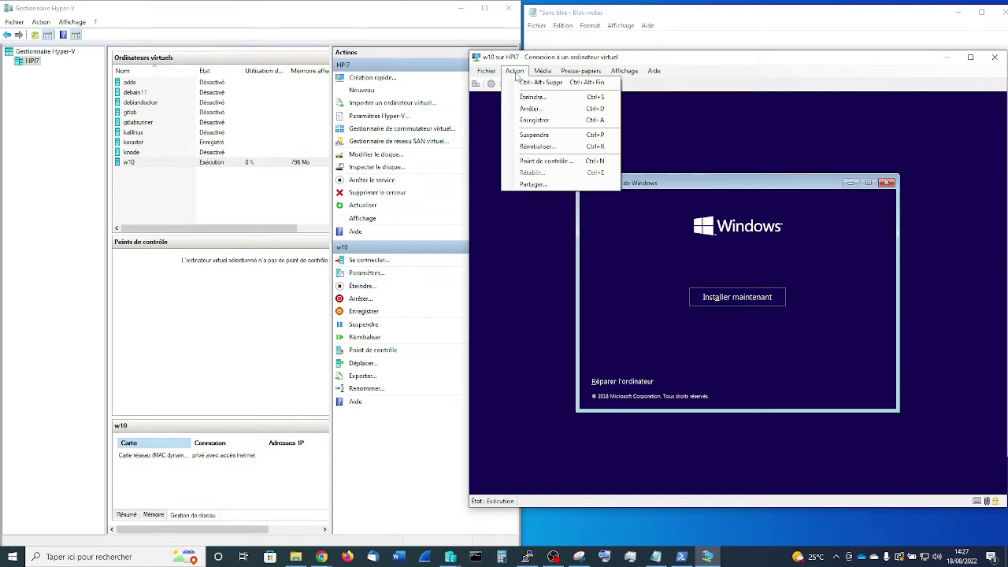
left_click(529, 82)
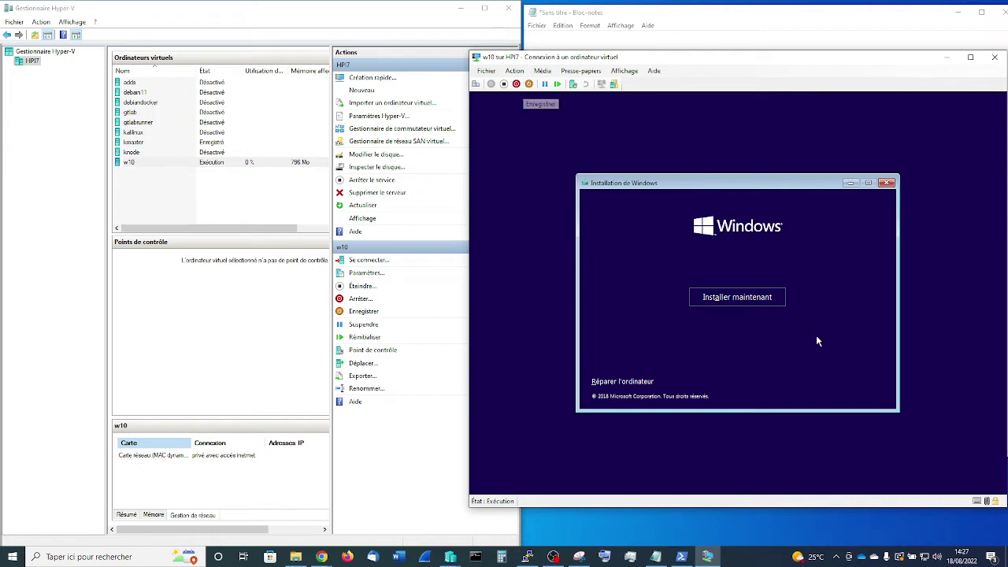
Turn off the w10 VM and start it again, booting from the Windows 10 DVD.
left_click(504, 84)
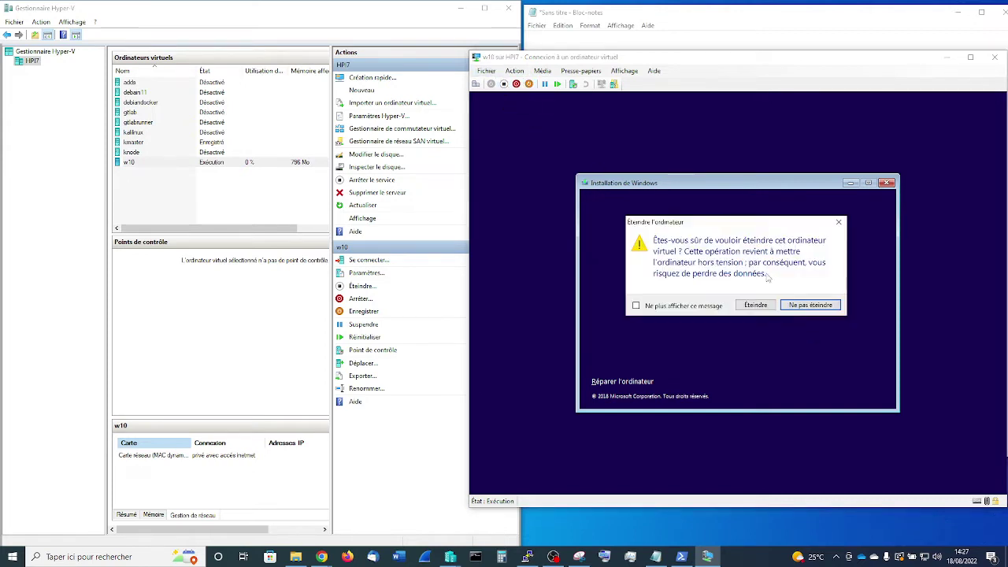
left_click(753, 303)
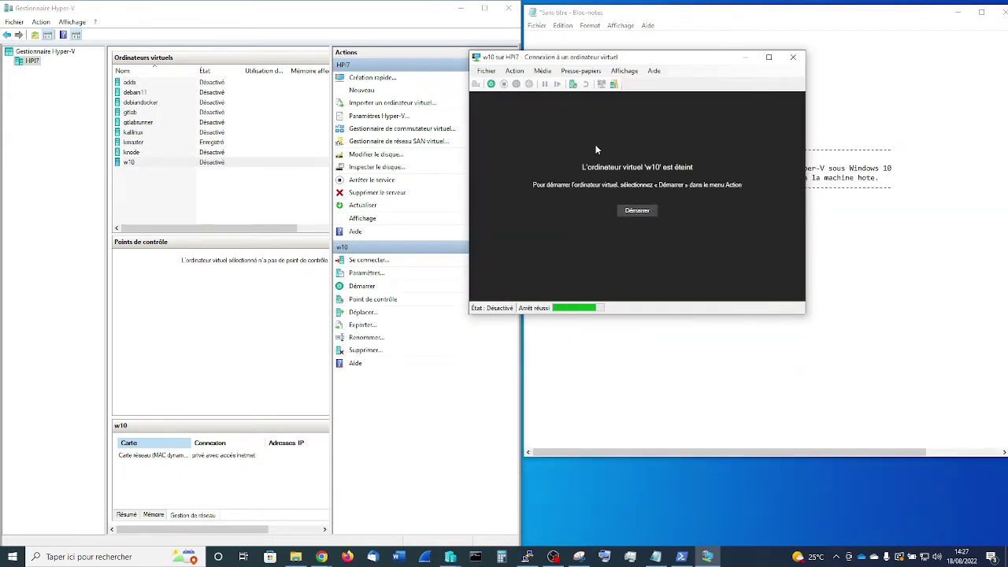
left_click(543, 71)
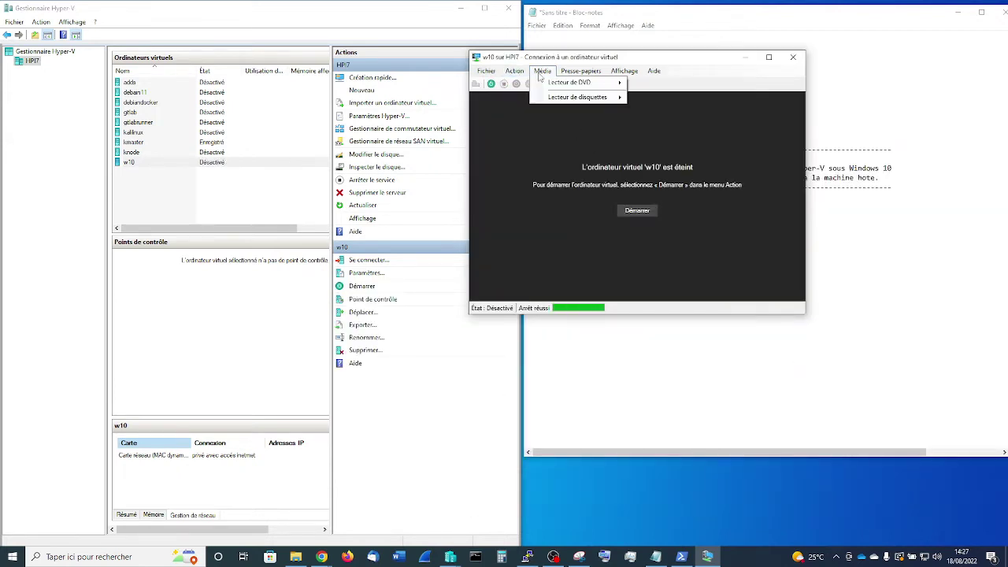
mouse_move(563, 88)
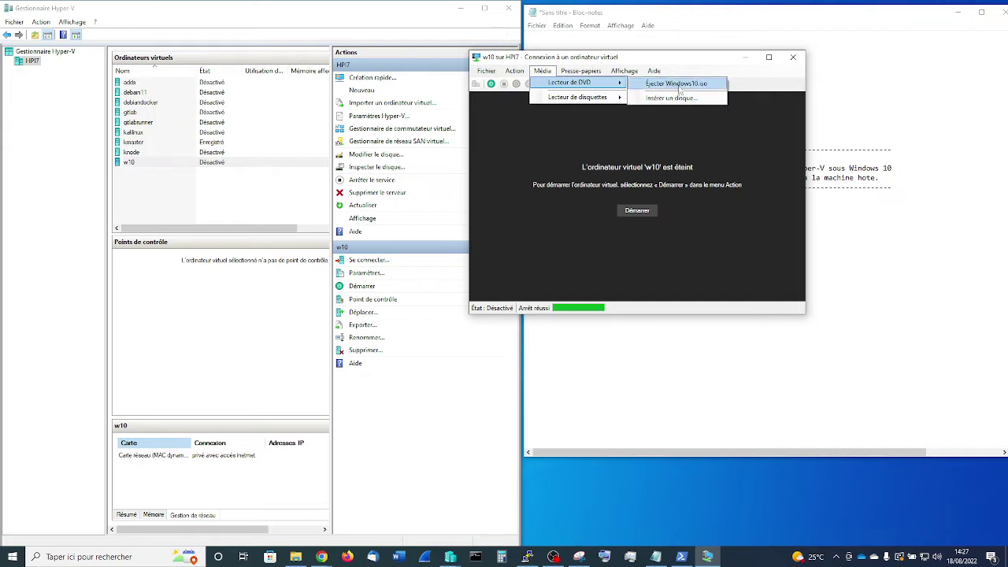
left_click(514, 71)
left_click(534, 97)
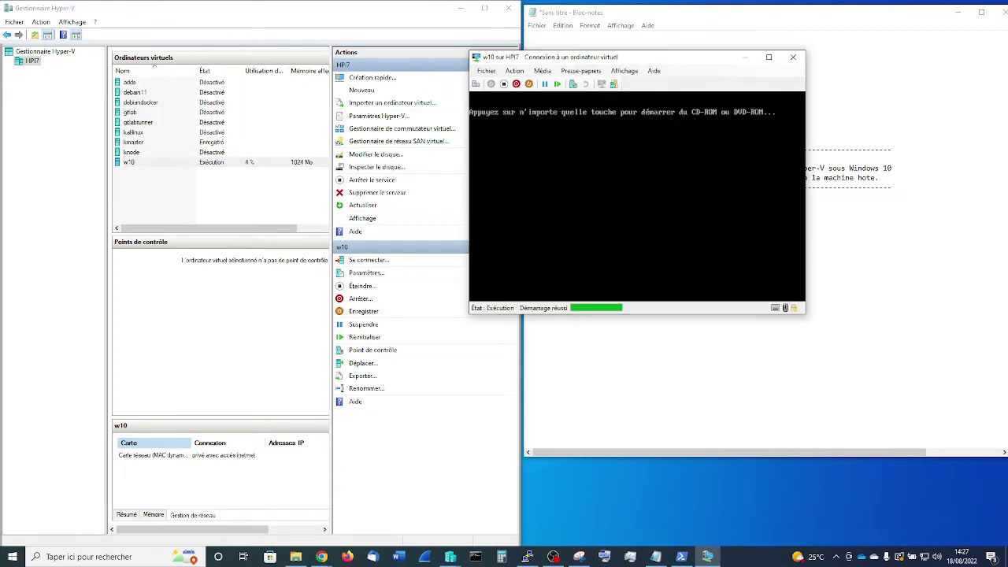
key("Return")
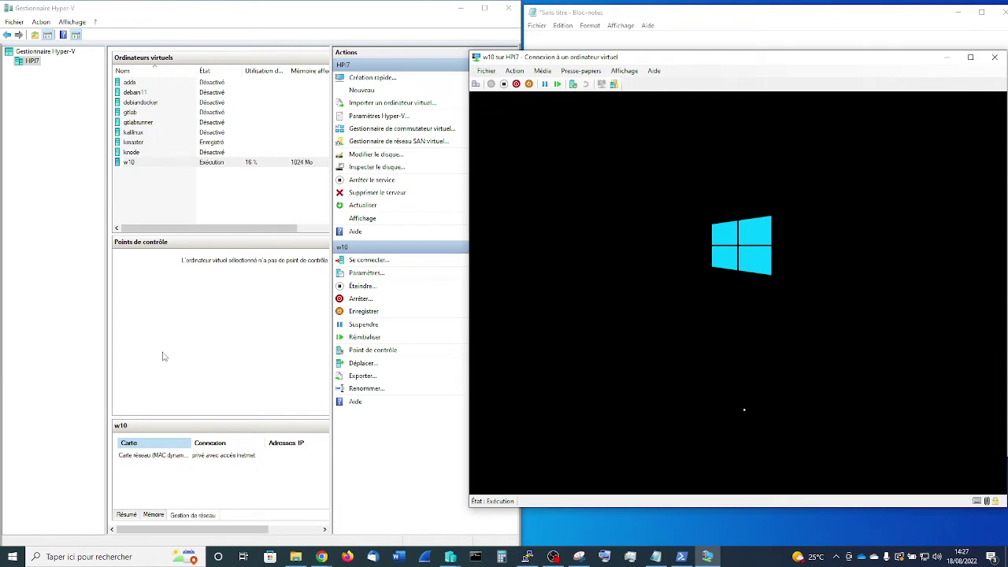
Accept the French language and keyboard settings and start the Windows installation again.
left_click_drag(643, 60, 686, 62)
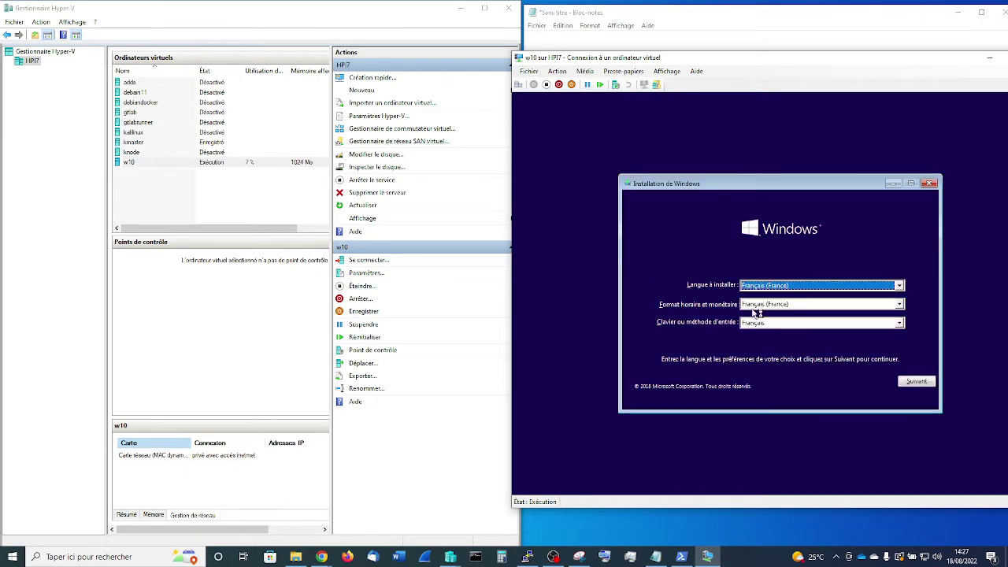
left_click(917, 383)
left_click(804, 296)
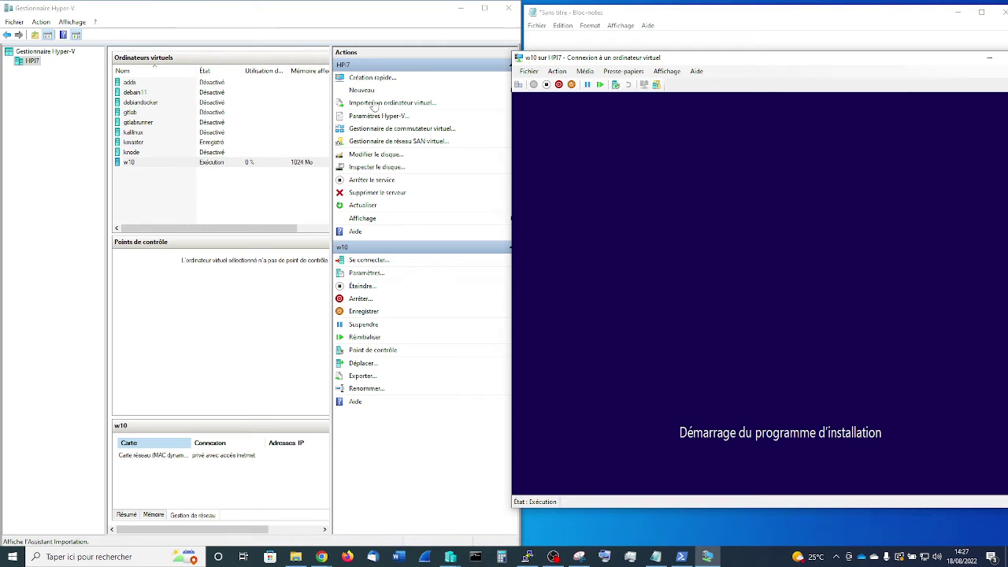
Open Paramètres for the w10 VM and move the settings window to the left.
right_click(130, 162)
left_click(162, 182)
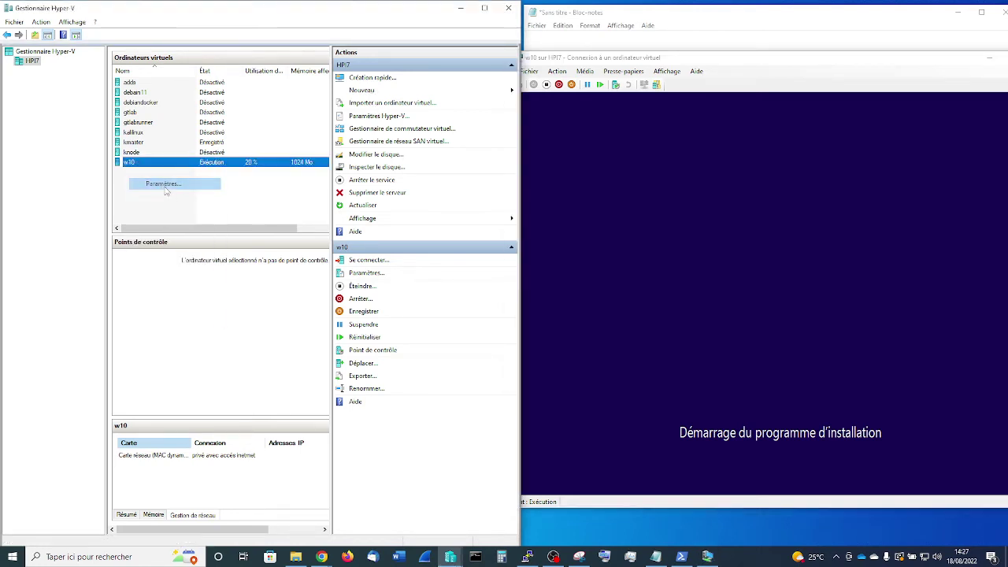
left_click_drag(607, 105, 343, 76)
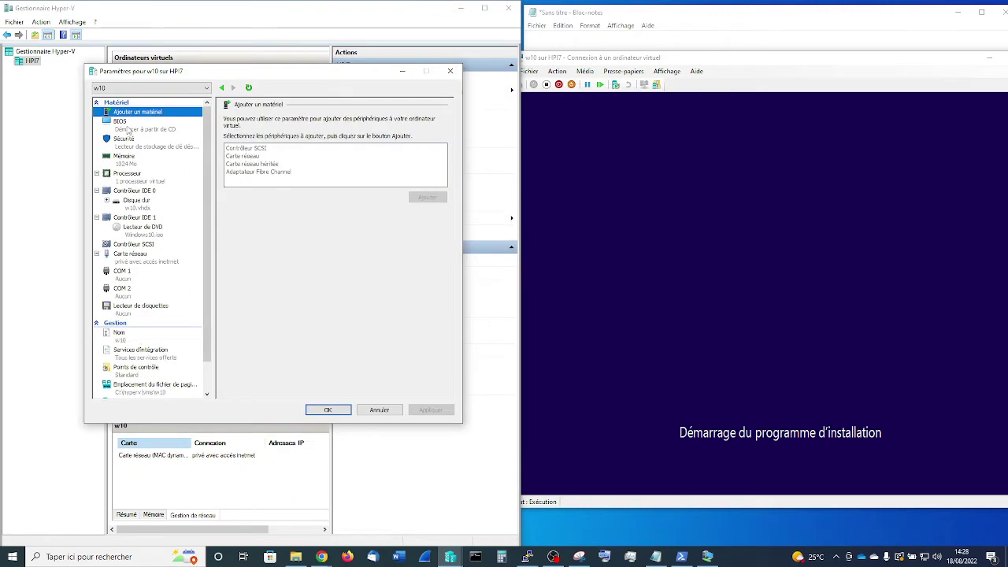
Show the VM's Mémoire settings, then skip the product key and pick Windows 10 Professionnel.
left_click(125, 162)
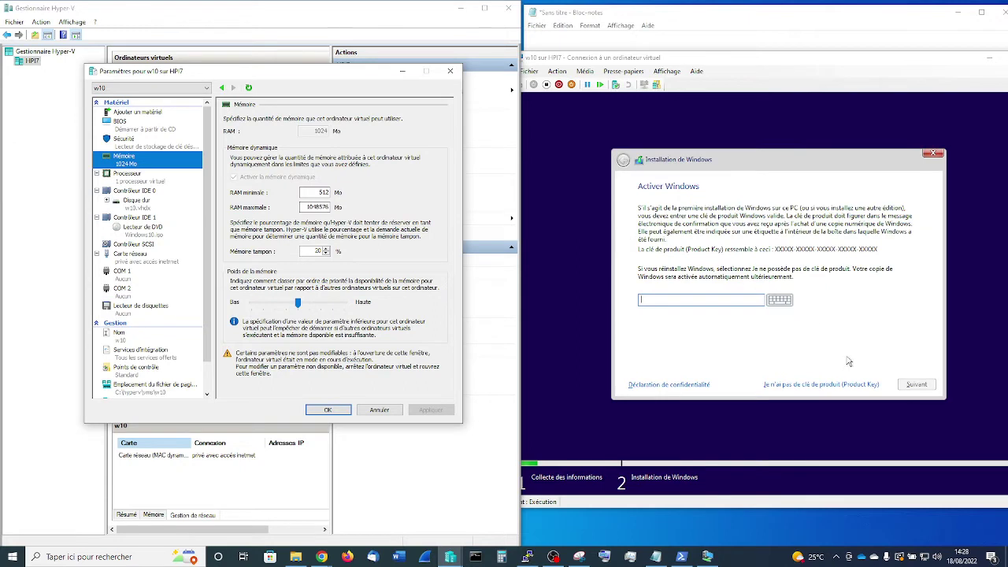
left_click(833, 386)
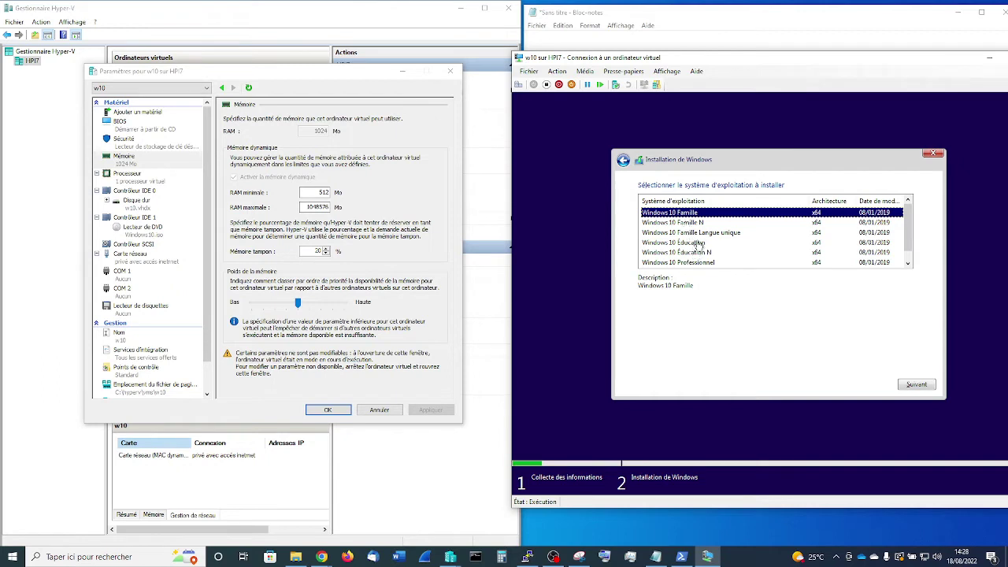
left_click(703, 263)
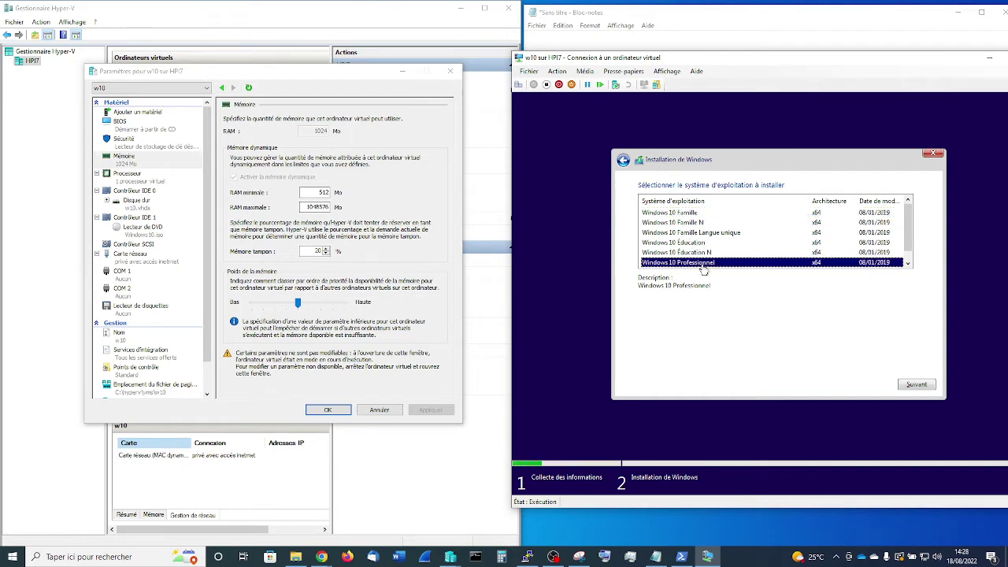
Confirm the edition and accept the licence terms.
left_click(918, 384)
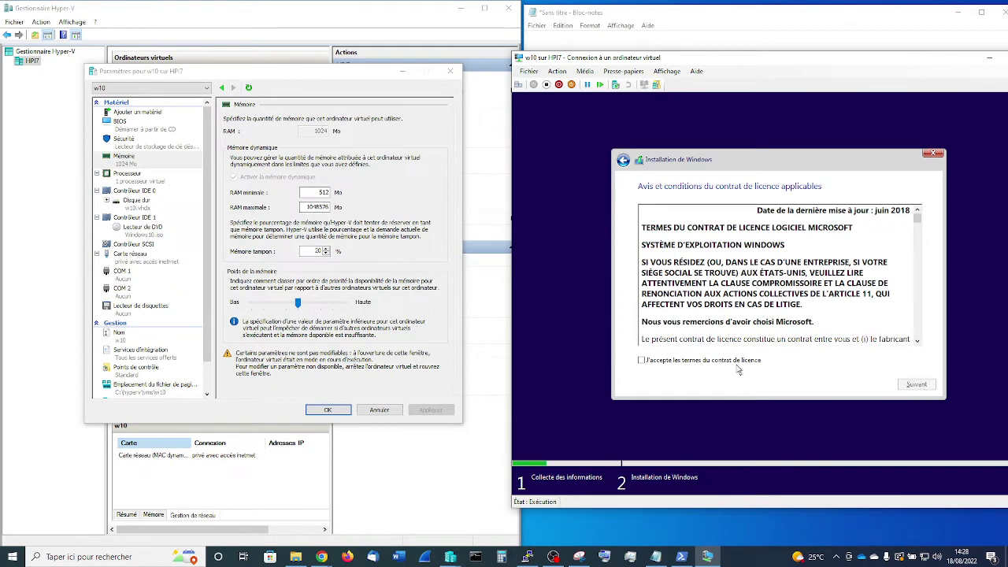
left_click(641, 361)
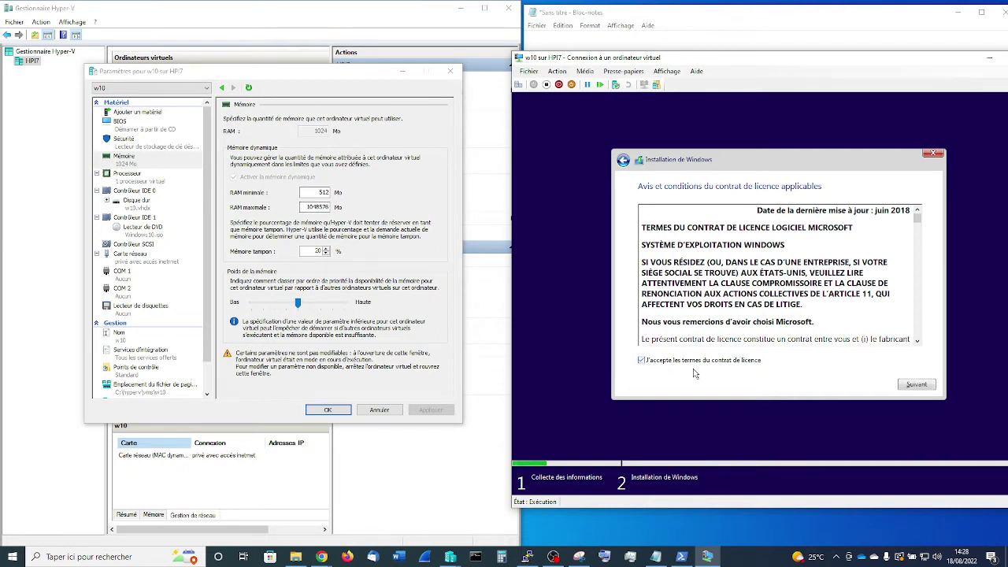
left_click(918, 385)
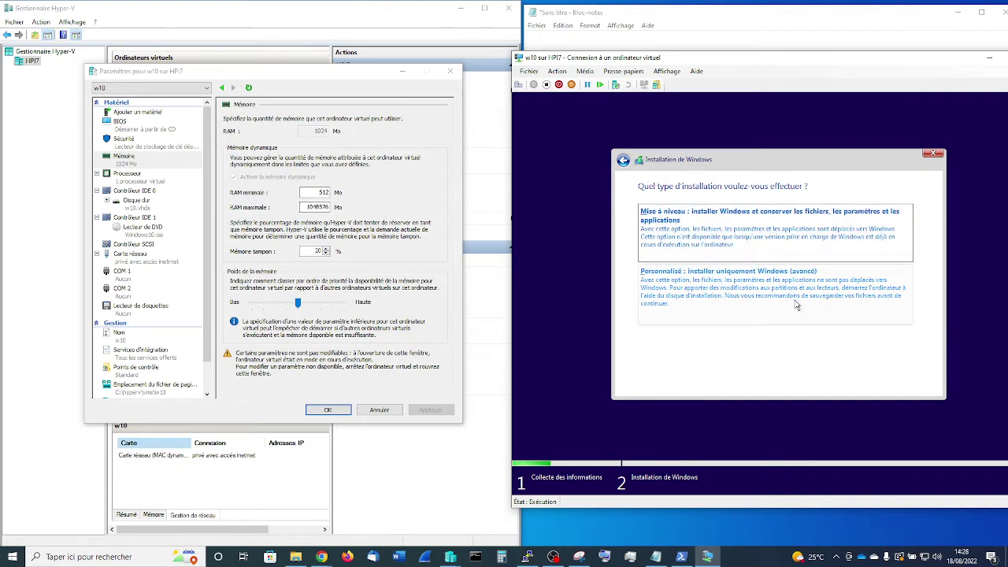
Choose Personnalisé, delete partition 2 and the system-reserved partition, then install onto the 50.0 Go unallocated space.
left_click(737, 284)
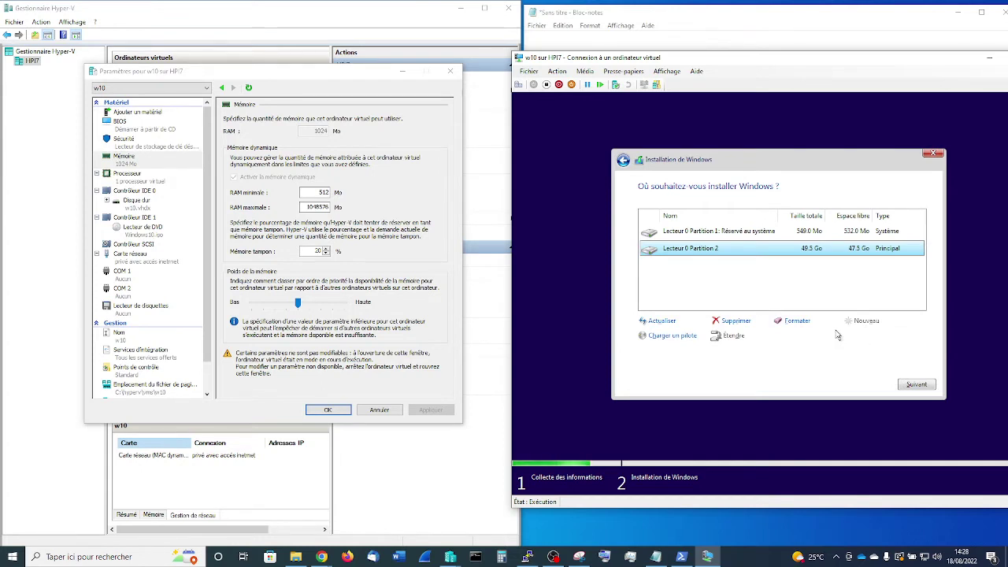
left_click(737, 322)
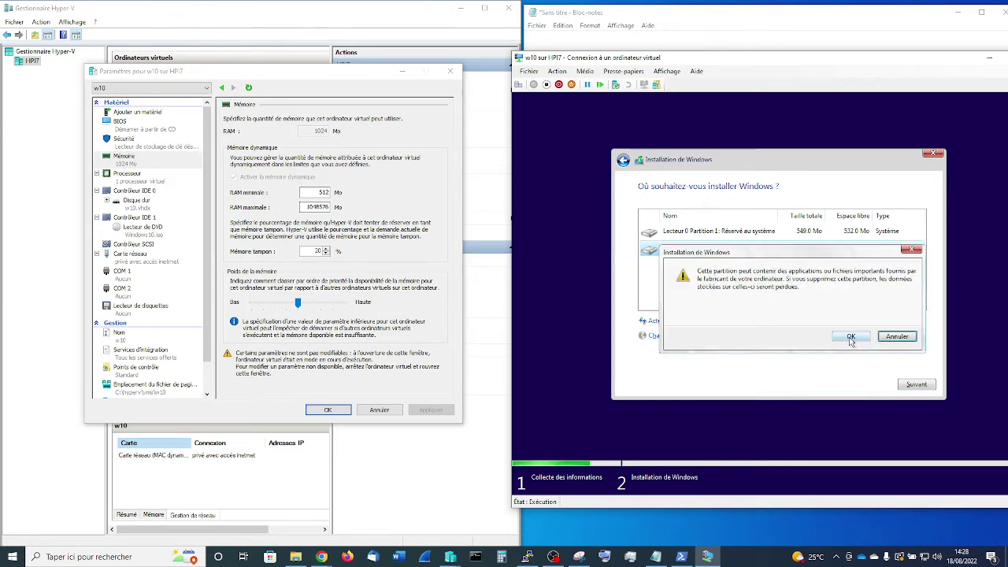
left_click(850, 338)
left_click(725, 322)
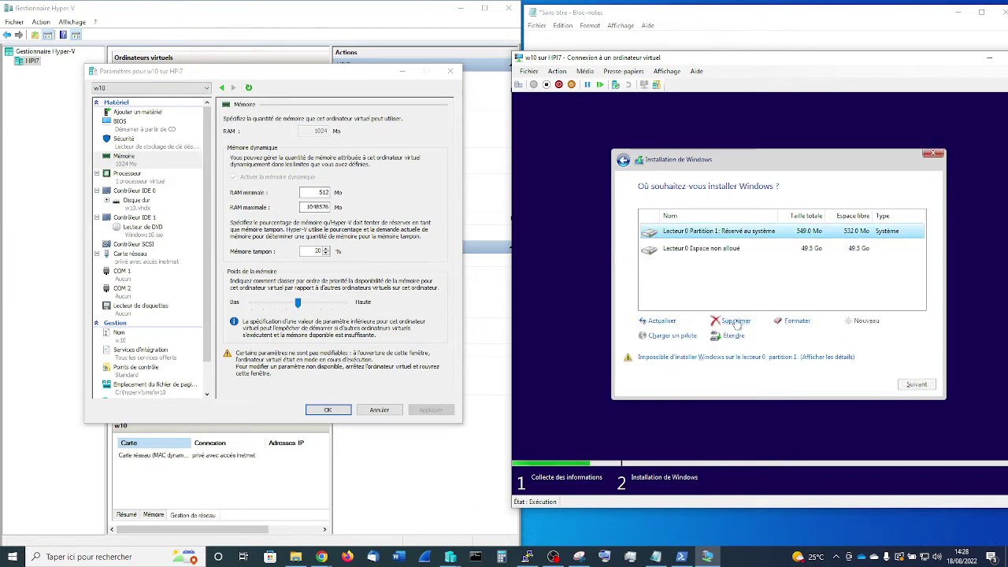
left_click(853, 337)
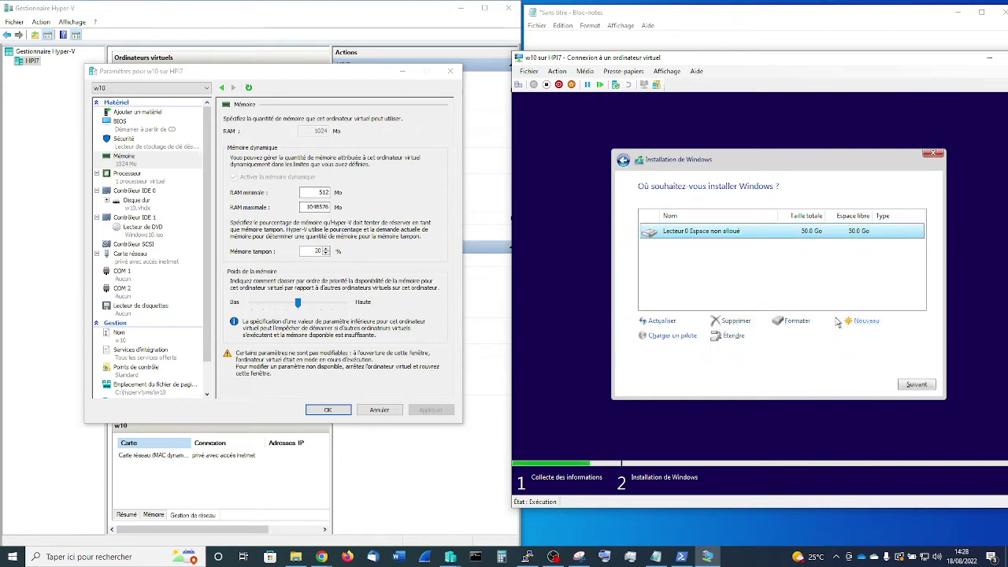
left_click(918, 385)
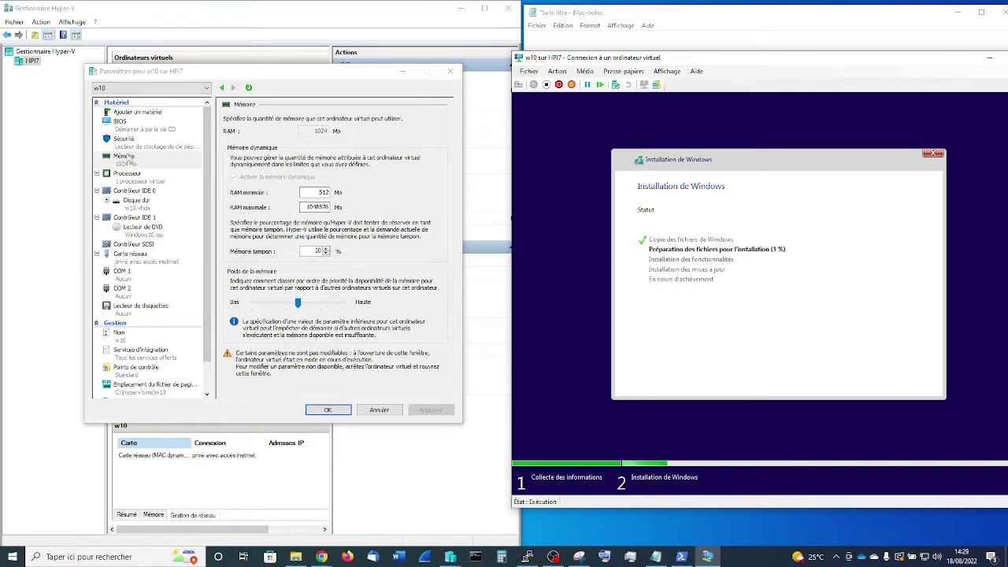
Check the VM's processor and hard disk settings, showing C:\hyperv\vhds\w10.vhdx.
left_click(134, 177)
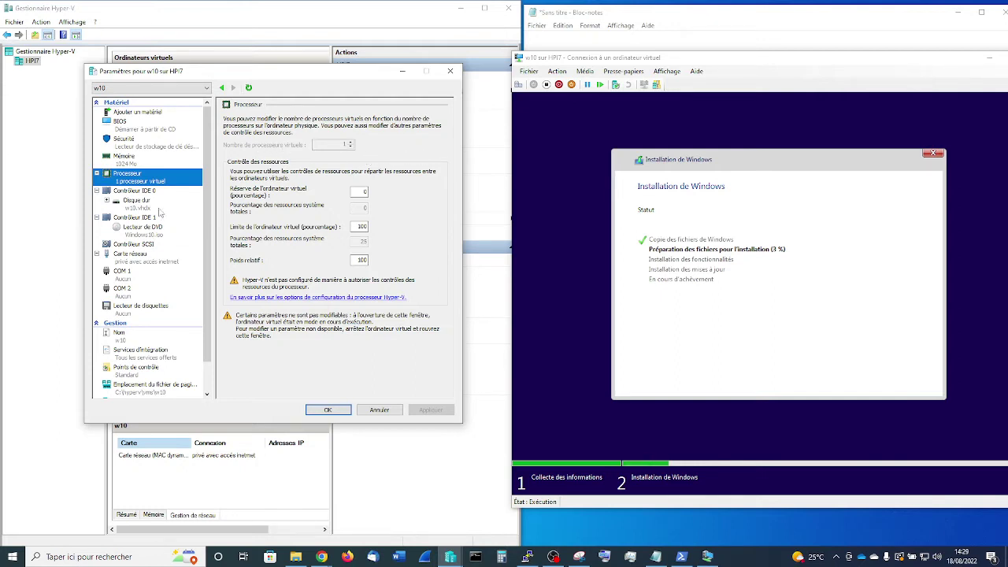
left_click(144, 206)
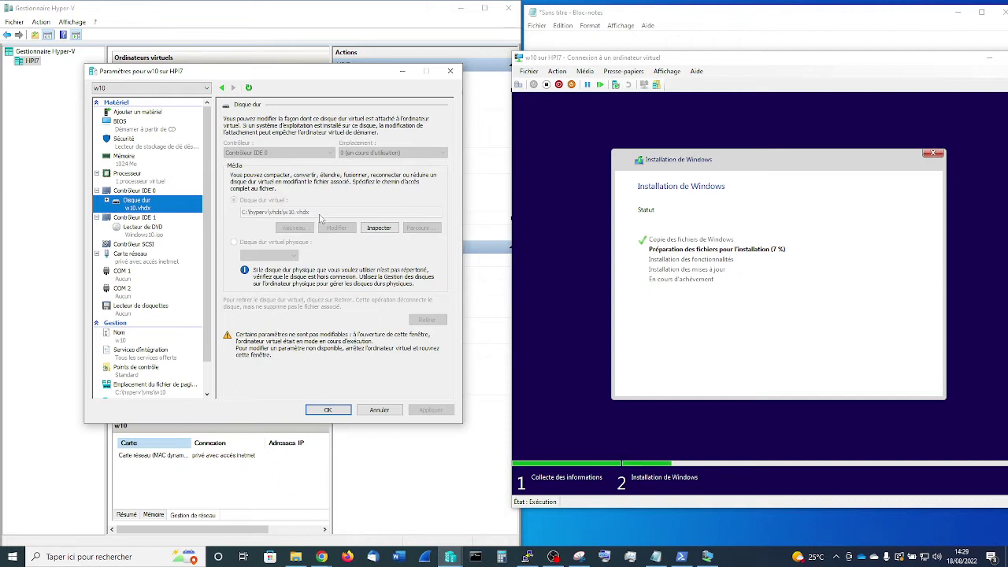
left_click(303, 556)
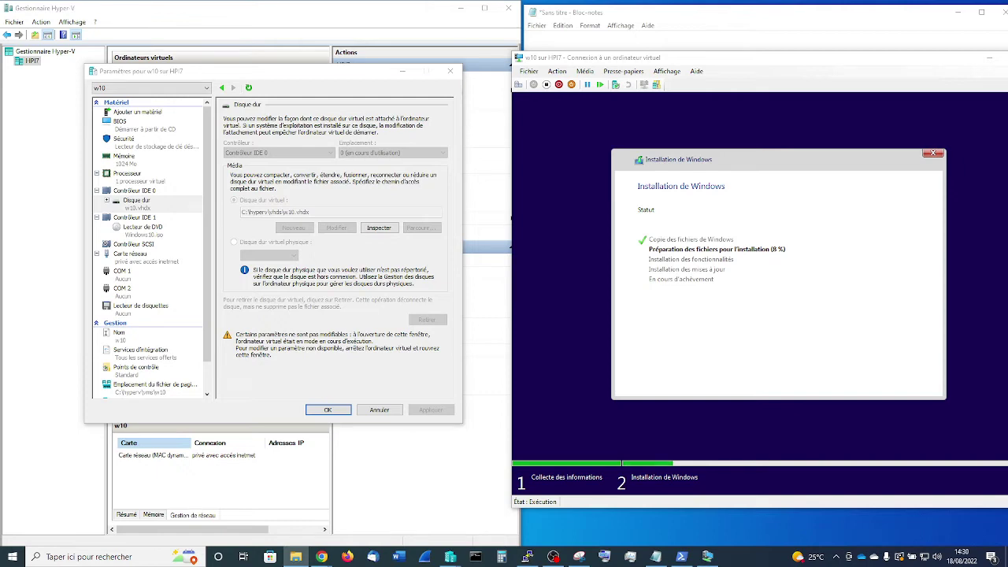
Browse Local Disk (C:) into hyperv and look inside its vms folder.
left_click_drag(1007, 150, 233, 100)
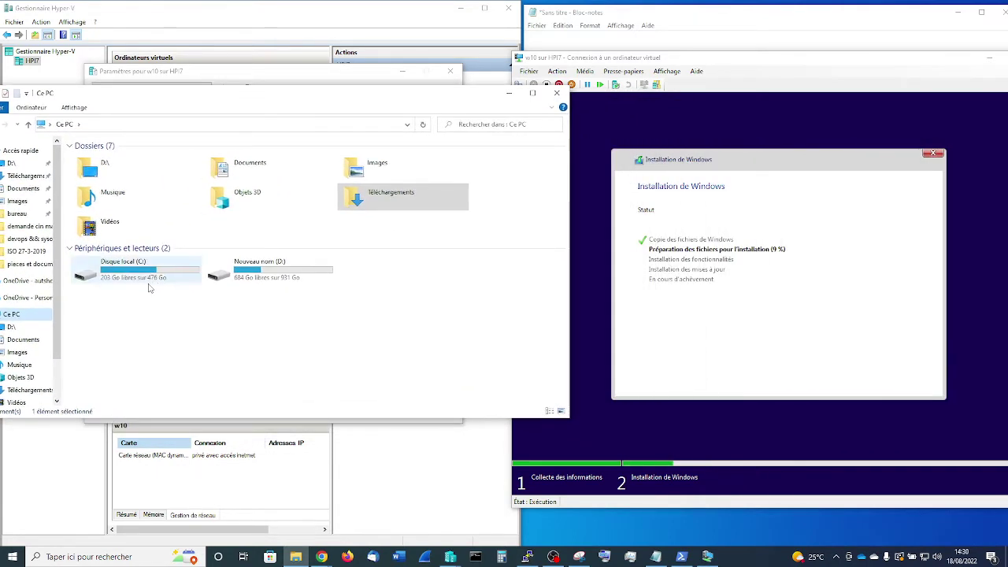
double_click(122, 273)
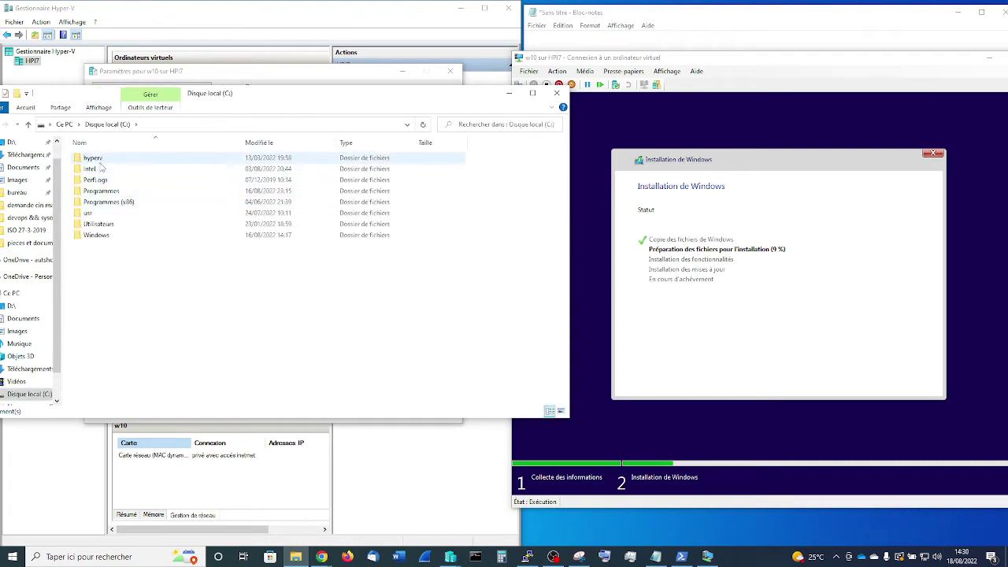
mouse_move(100, 164)
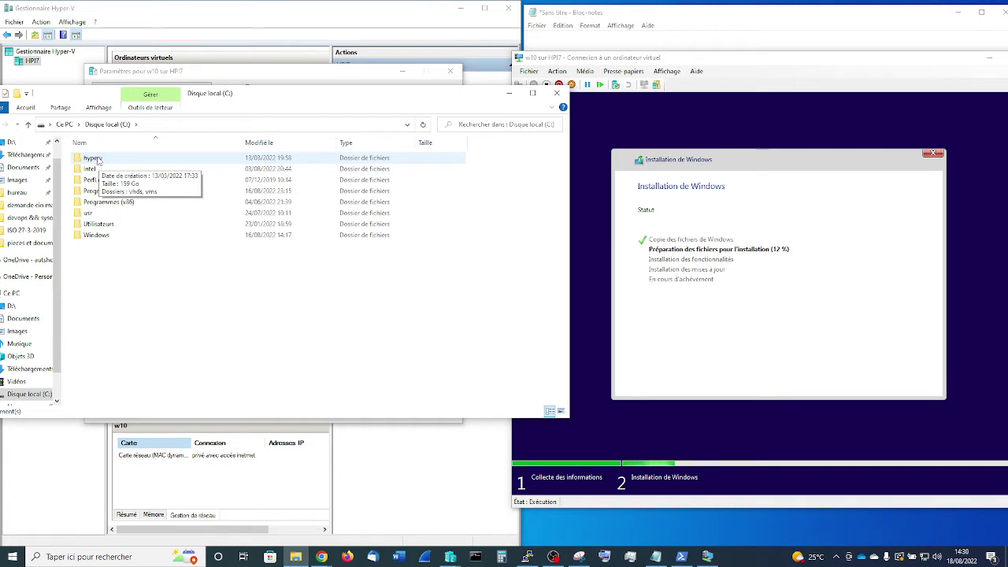
double_click(94, 158)
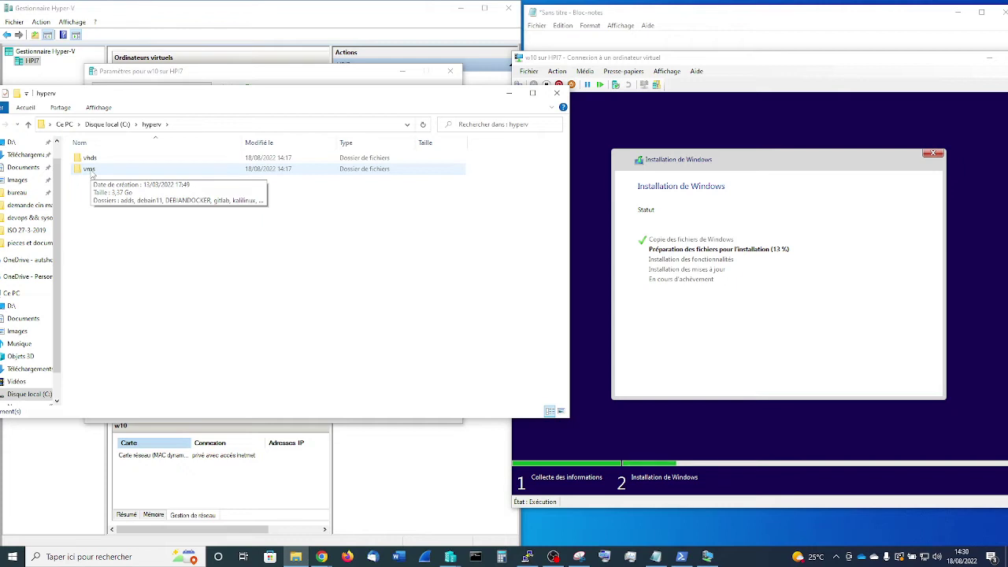
double_click(91, 171)
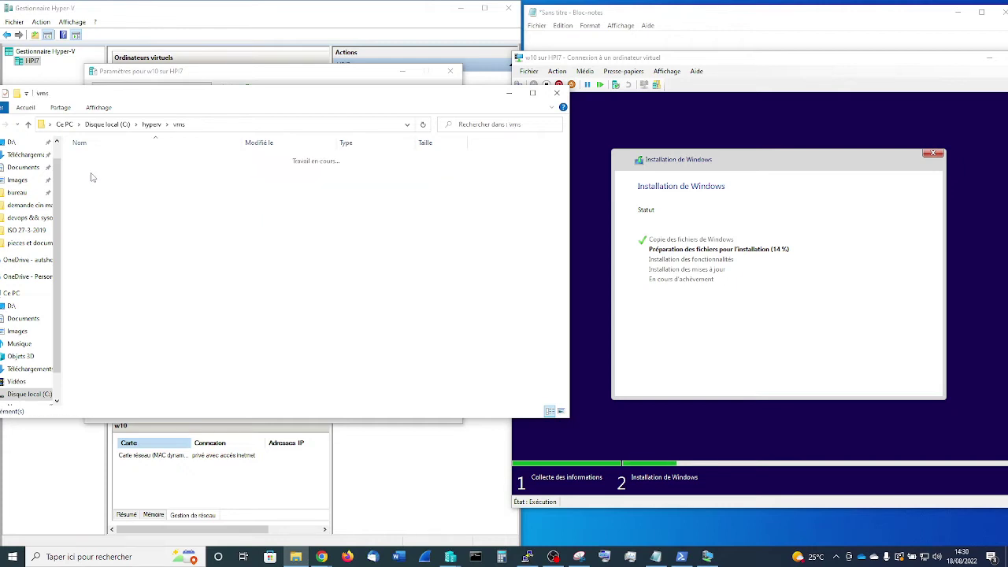
left_click(151, 125)
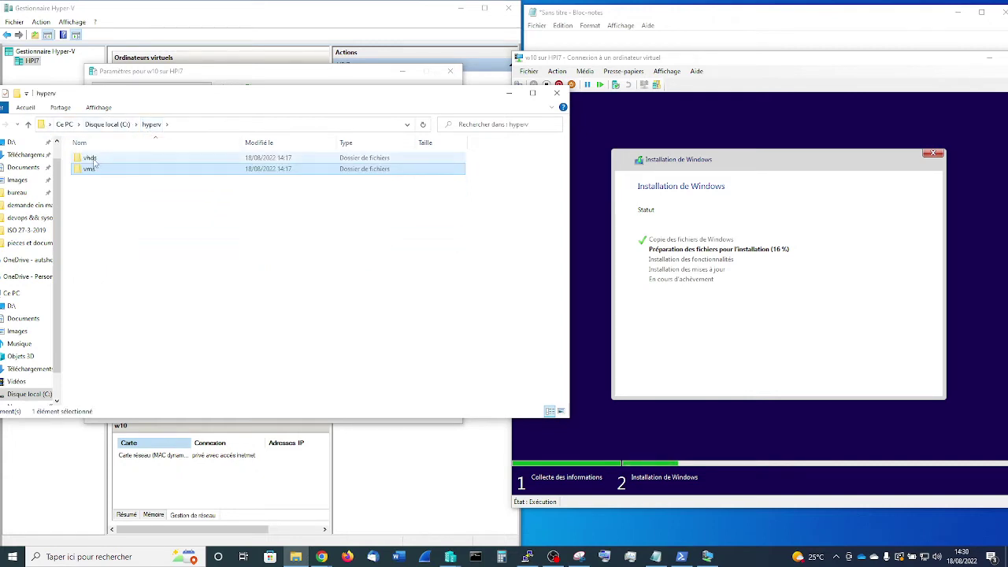
Open C:\hyperv\vhds and select the gitlab-runner disk image.
left_click(92, 159)
double_click(92, 159)
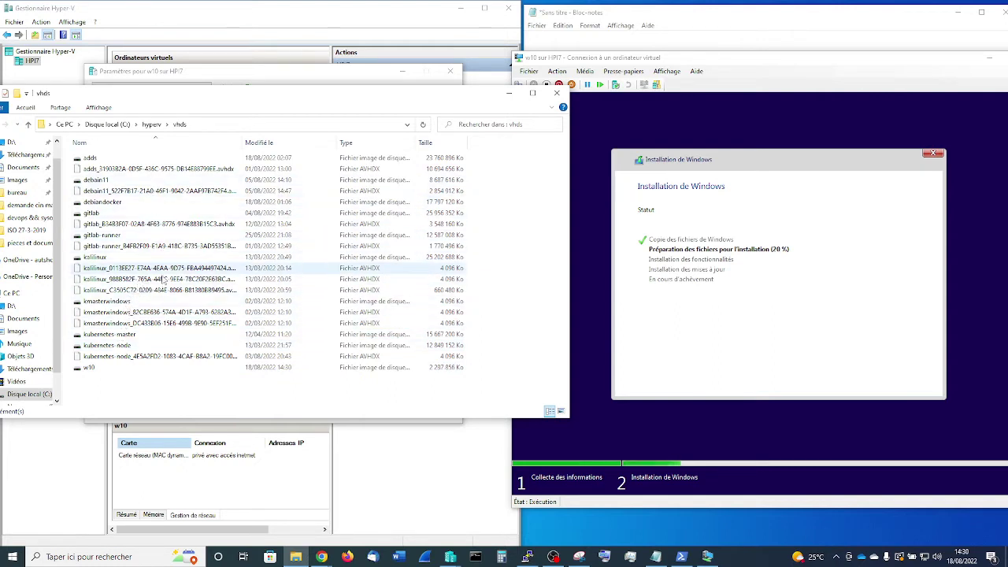
left_click(118, 301)
left_click(119, 236)
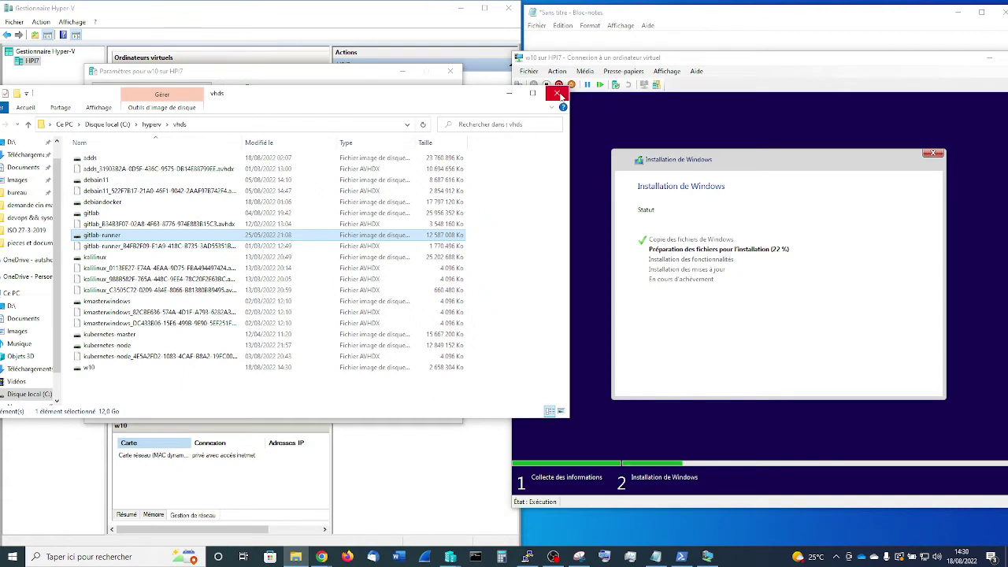
Browse the Nouveau nom (D:) drive from Ce PC, then close File Explorer.
left_click(64, 125)
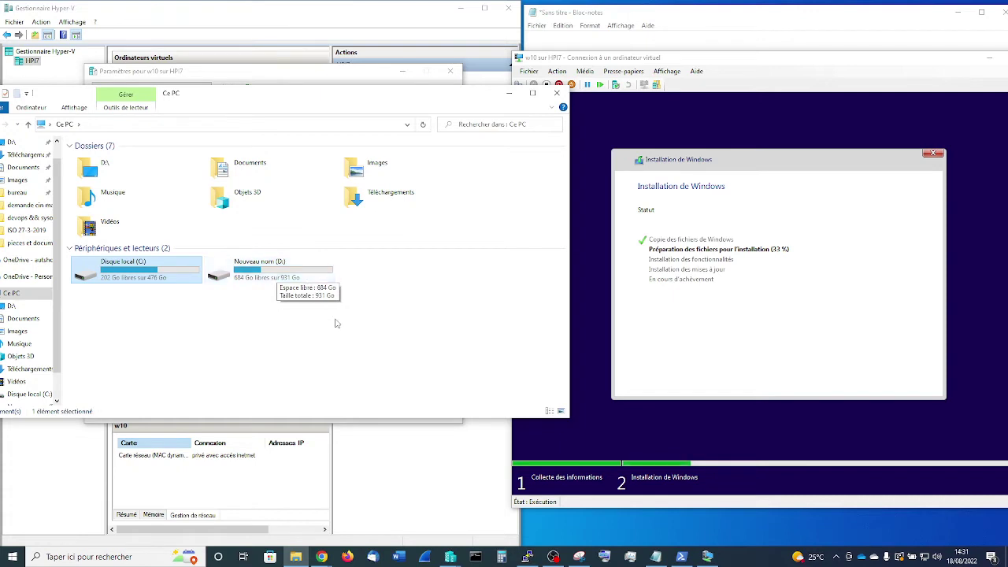
double_click(270, 273)
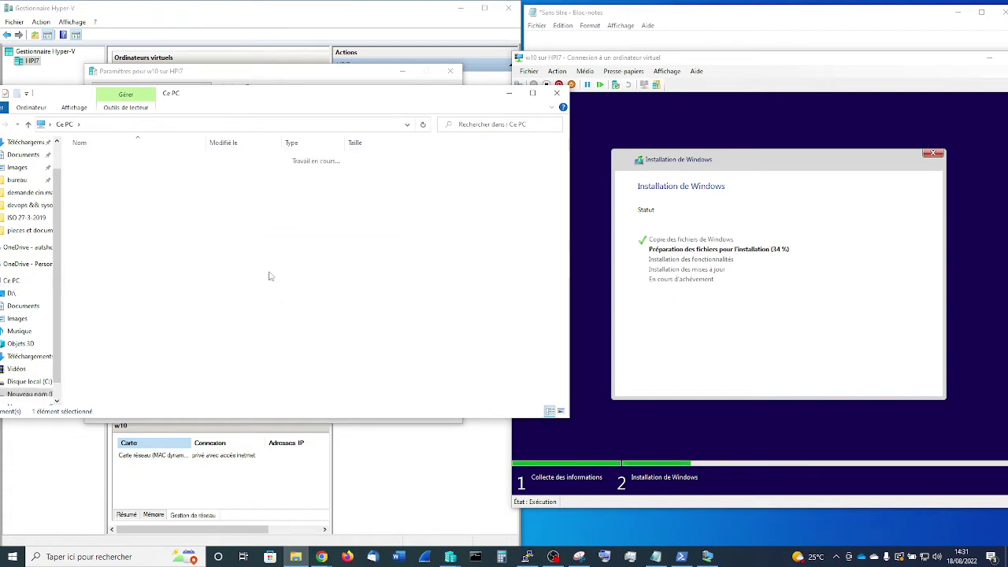
right_click(99, 234)
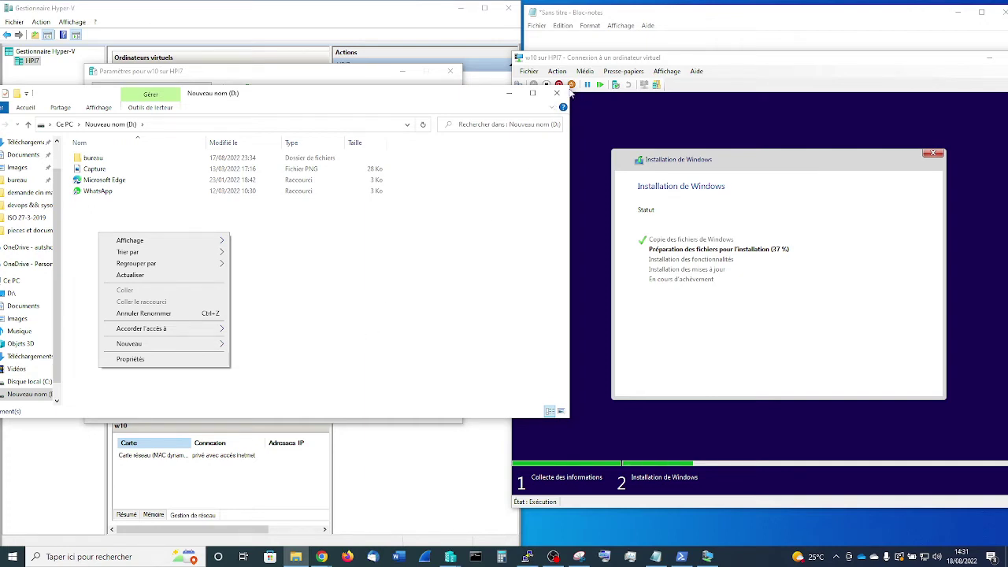
left_click(556, 95)
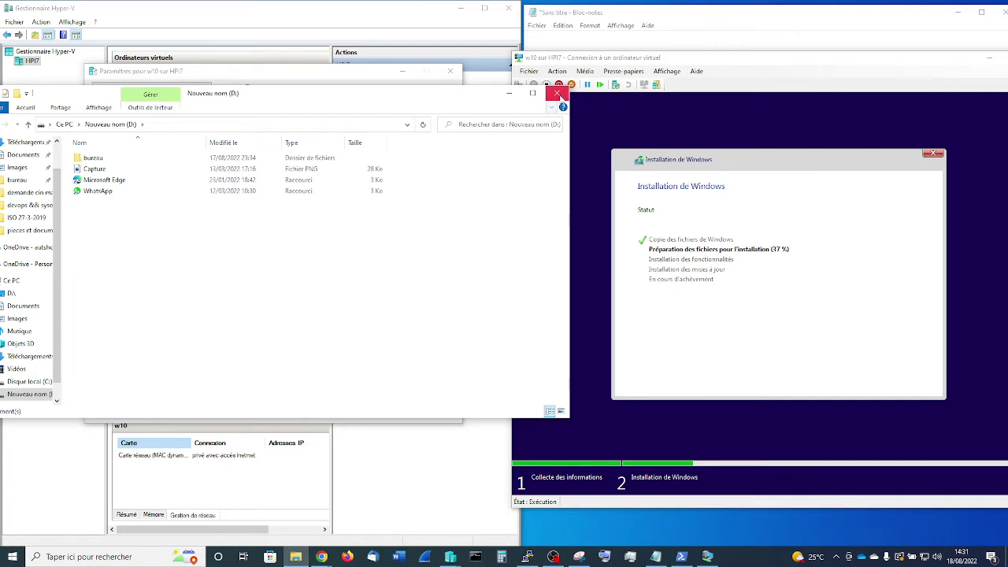
left_click(556, 95)
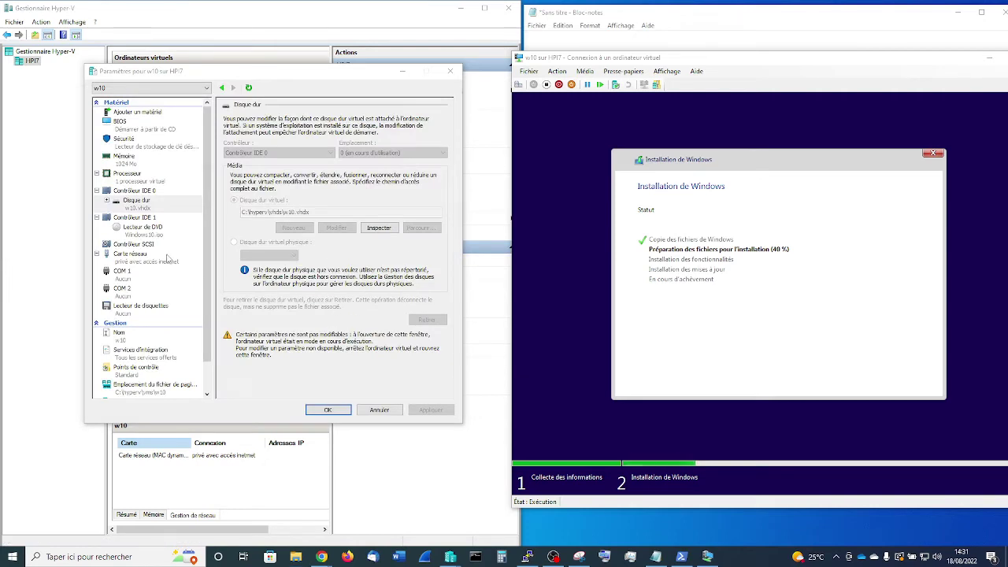
Check the w10 network adapter's virtual switch list and keep the current switch.
left_click(142, 266)
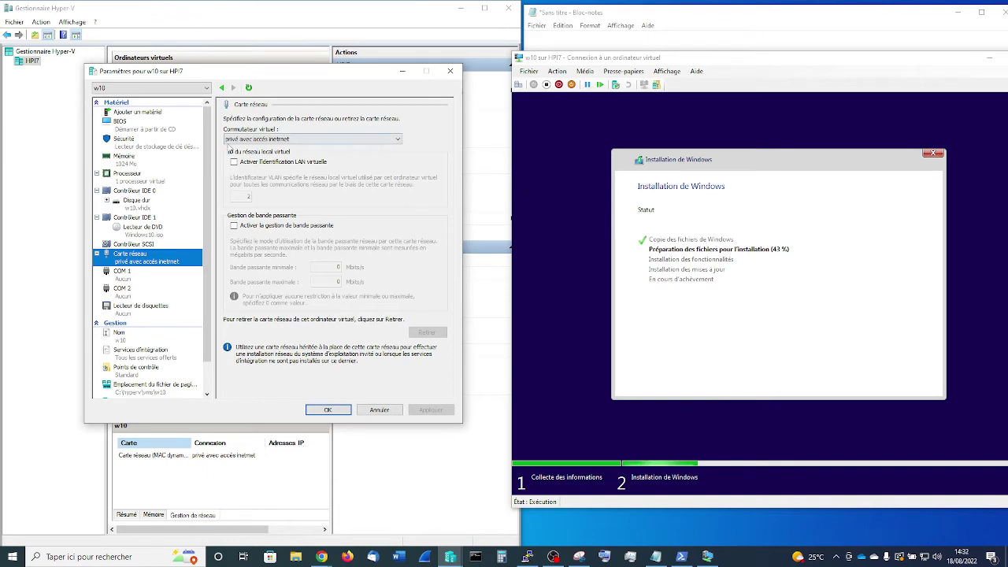
left_click(235, 144)
left_click(254, 142)
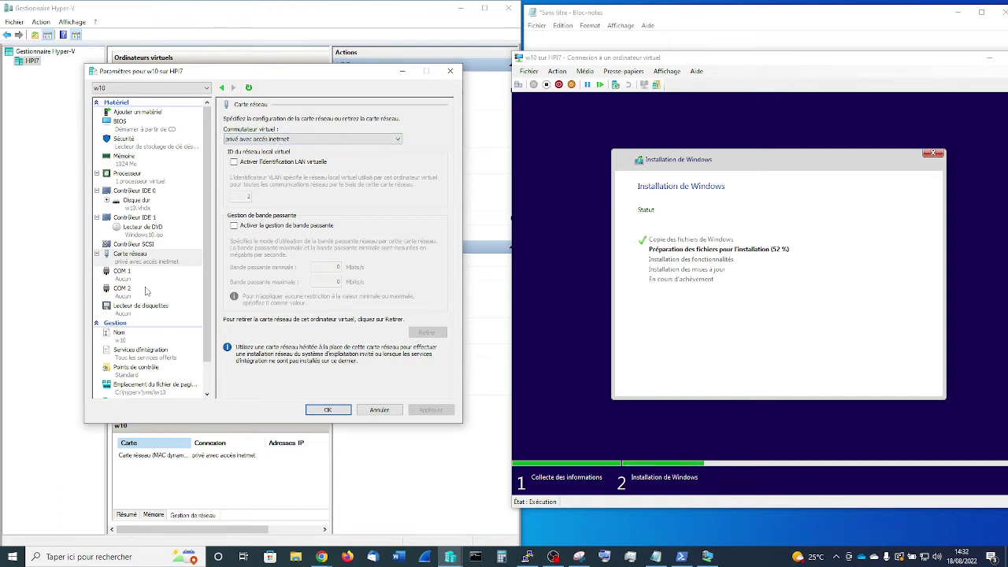
Review integration services and the checkpoint settings (standard, stored in C:\hyperv\vms\w10), then accept with OK.
scroll(156, 328, "down", 1)
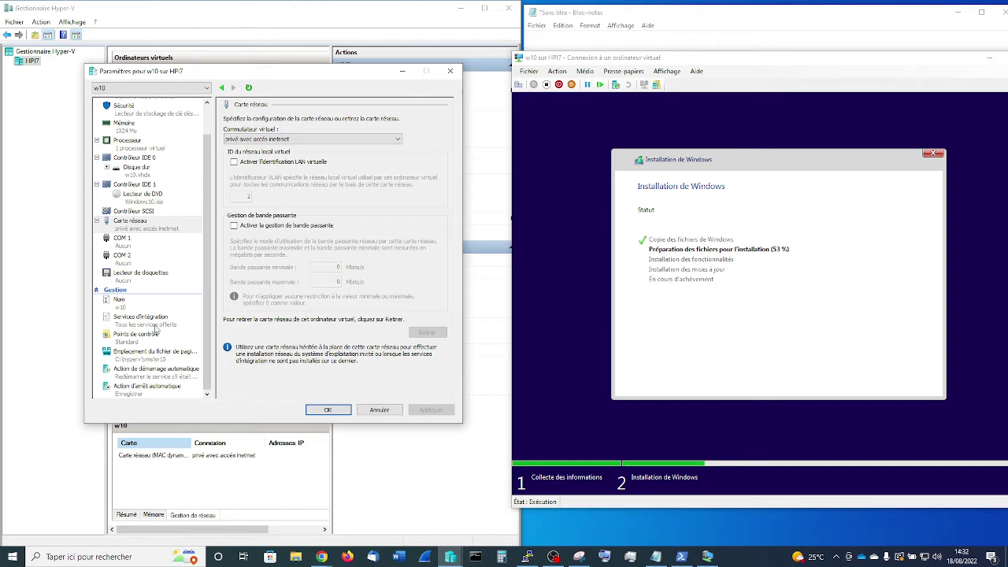
left_click(156, 322)
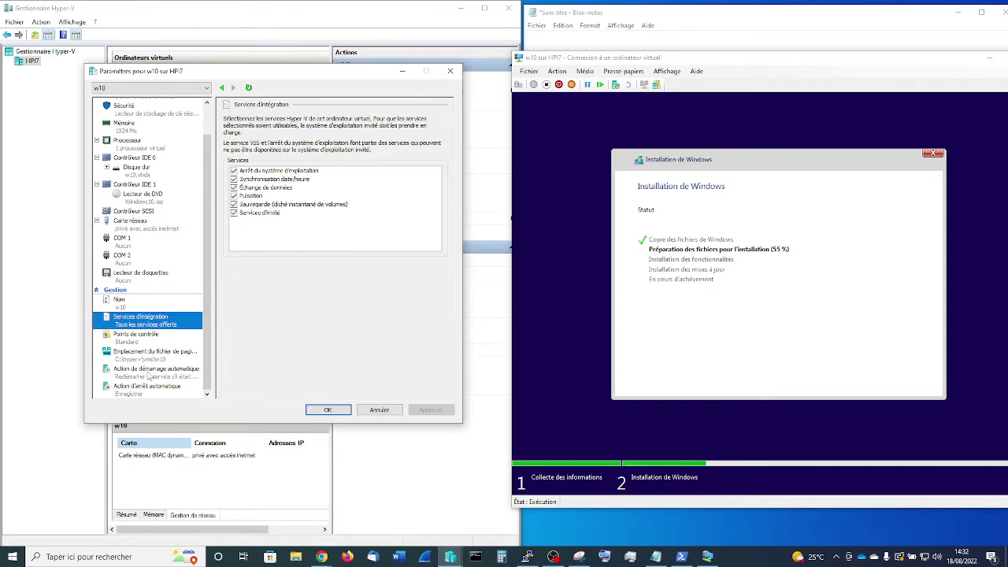
left_click(137, 338)
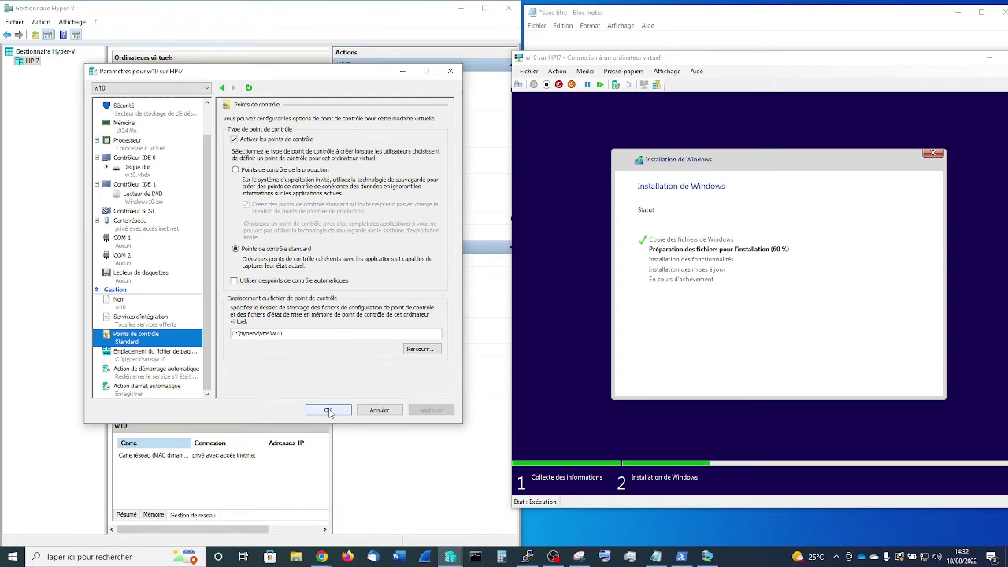
left_click(328, 410)
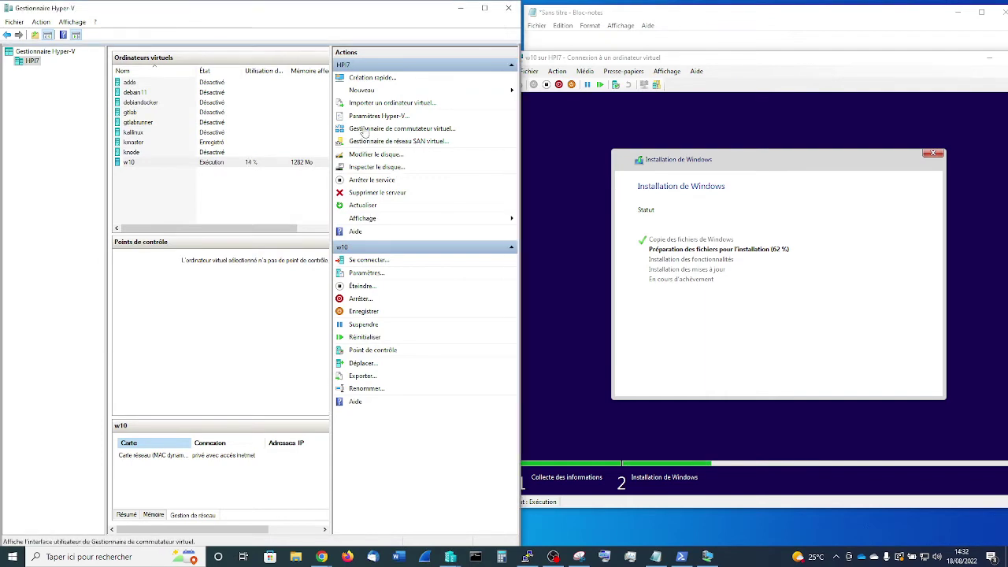
In Virtual Switch Manager, create an external switch bound to the Intel Ethernet I219-V adapter.
left_click(364, 131)
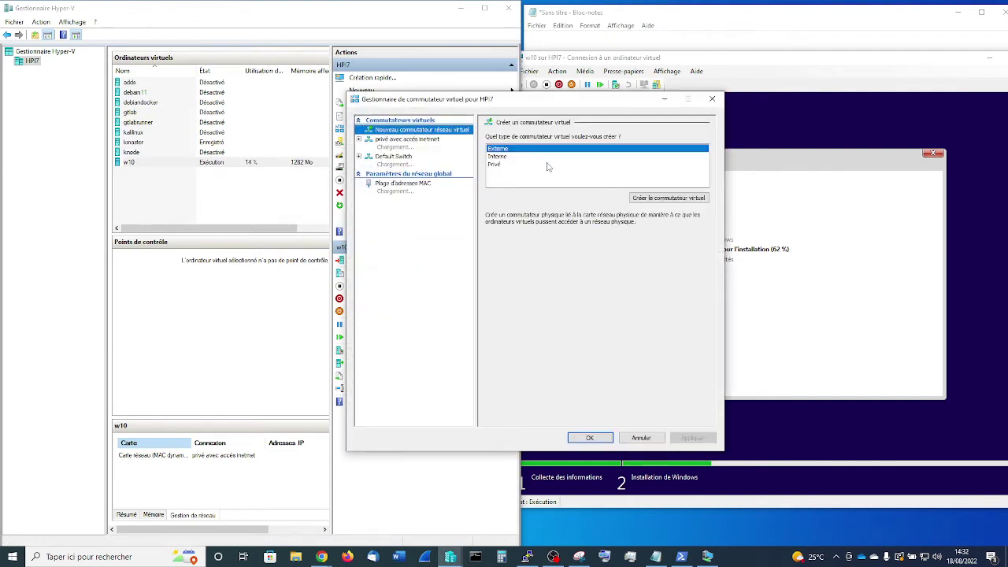
left_click_drag(558, 100, 288, 86)
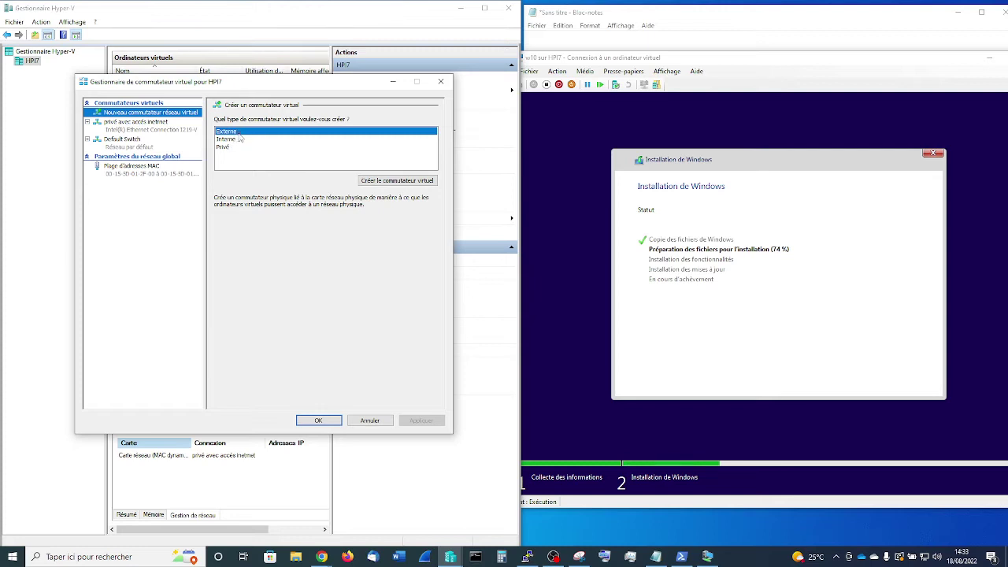
left_click(398, 181)
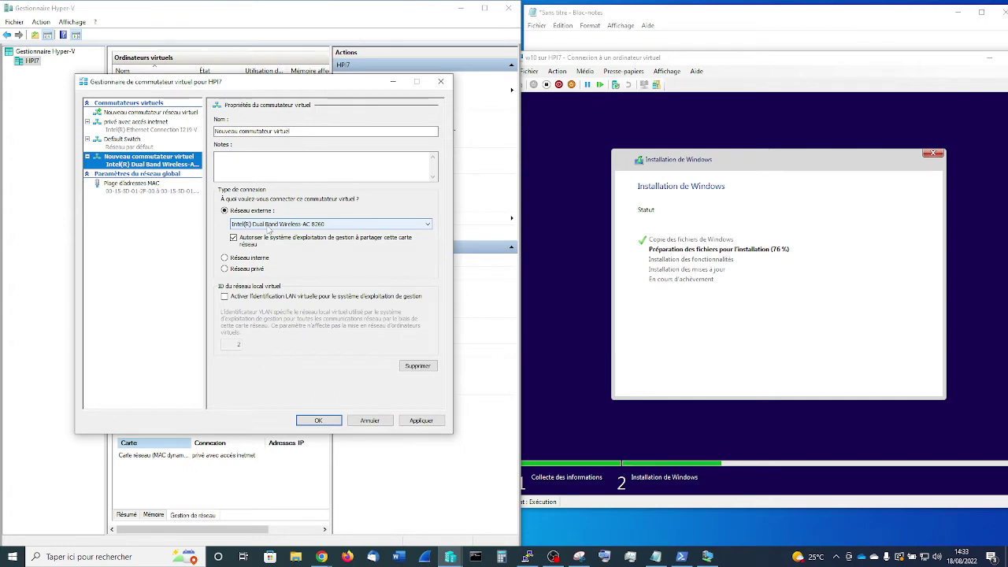
left_click(269, 225)
left_click(276, 236)
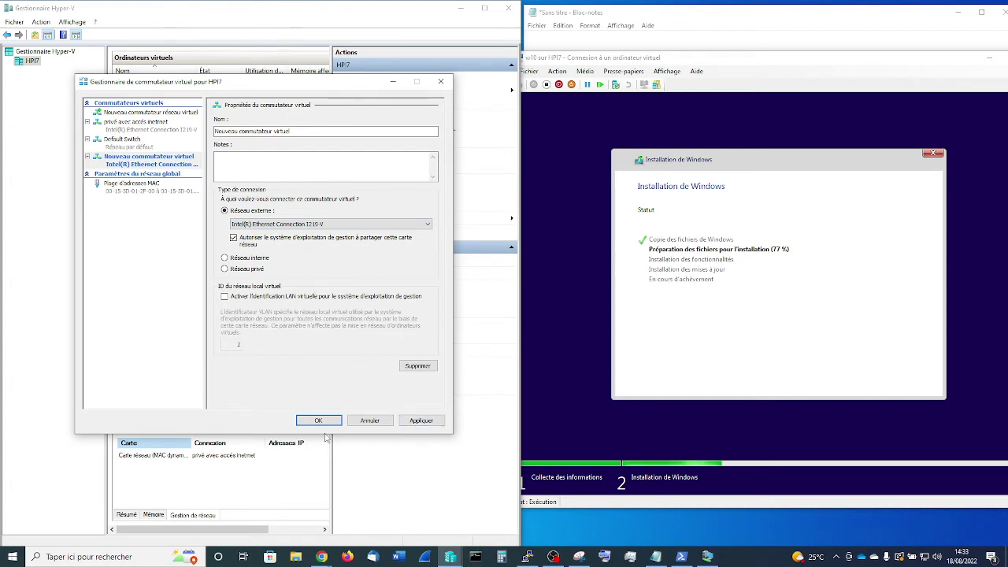
Rename the switch to 'switch externe', then cancel without saving.
left_click_drag(292, 131, 196, 141)
type("swi")
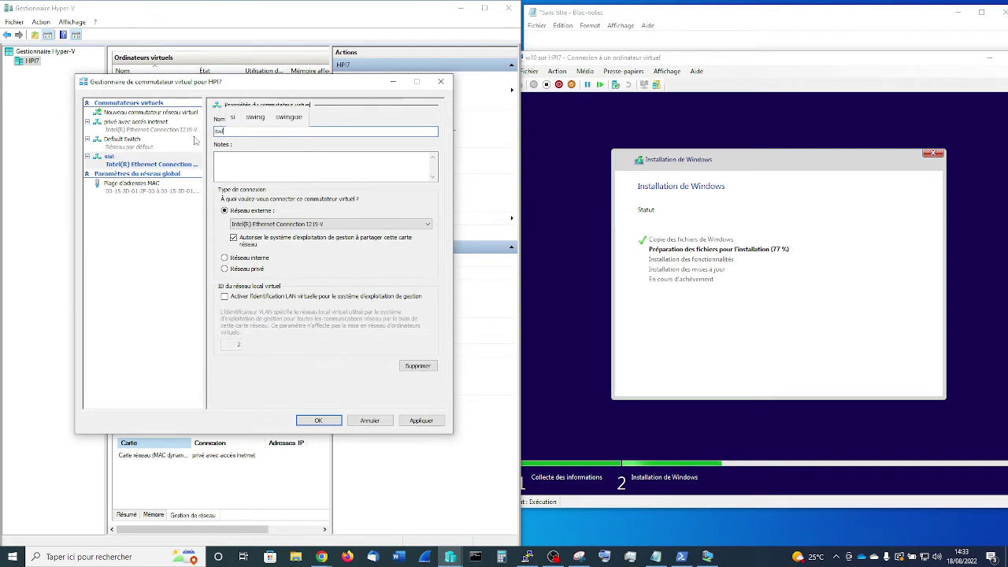
type("tch externe")
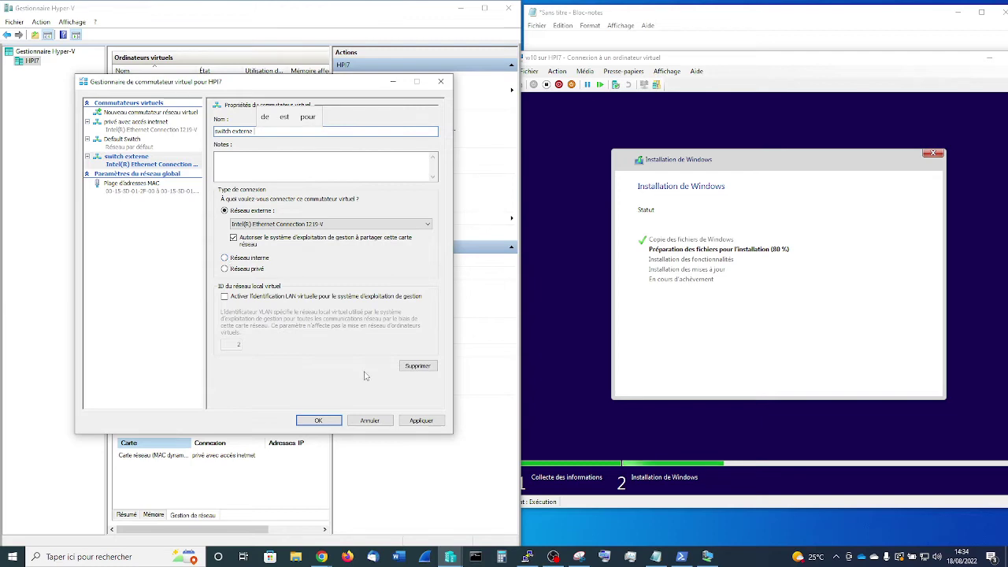
left_click(369, 420)
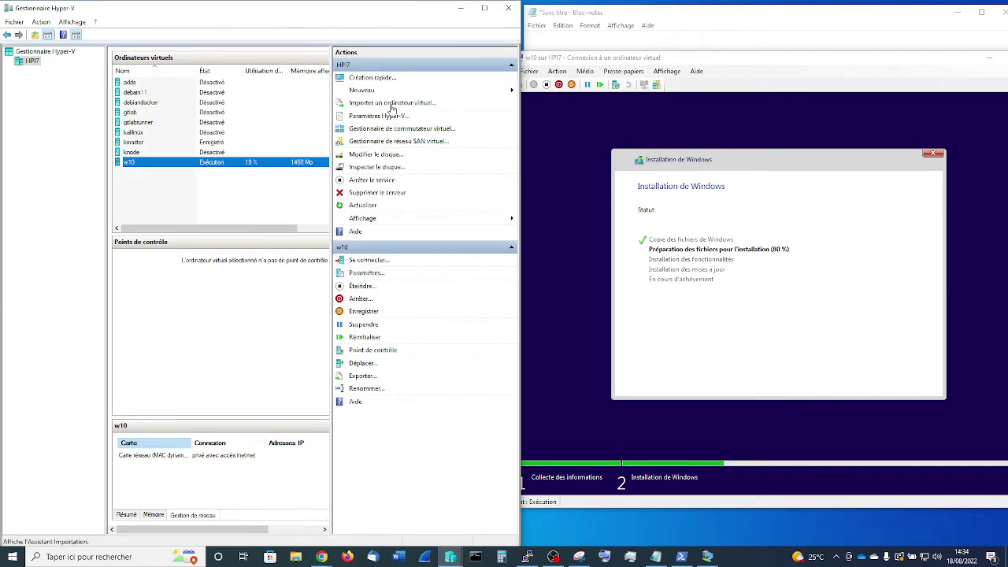
left_click(389, 128)
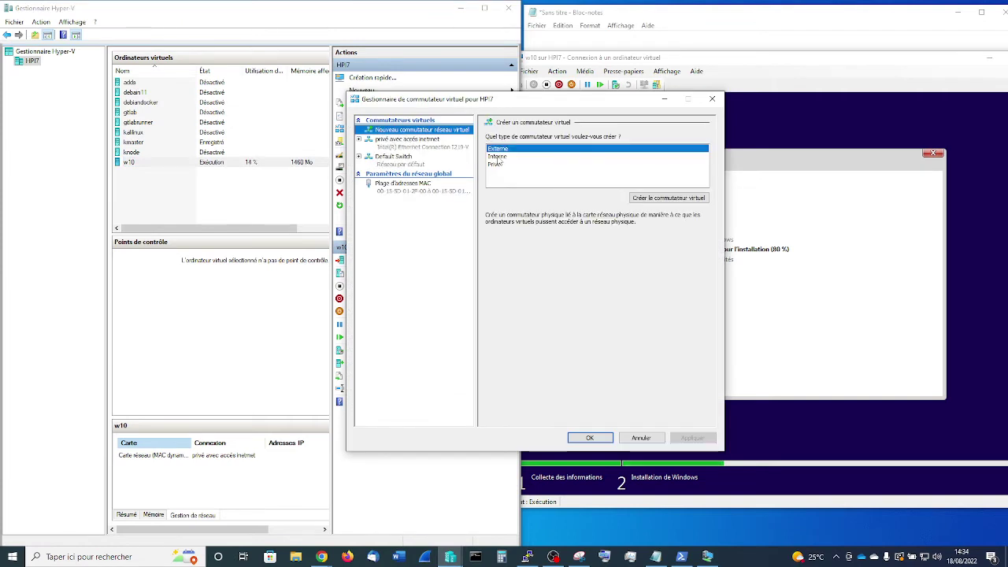
left_click(497, 158)
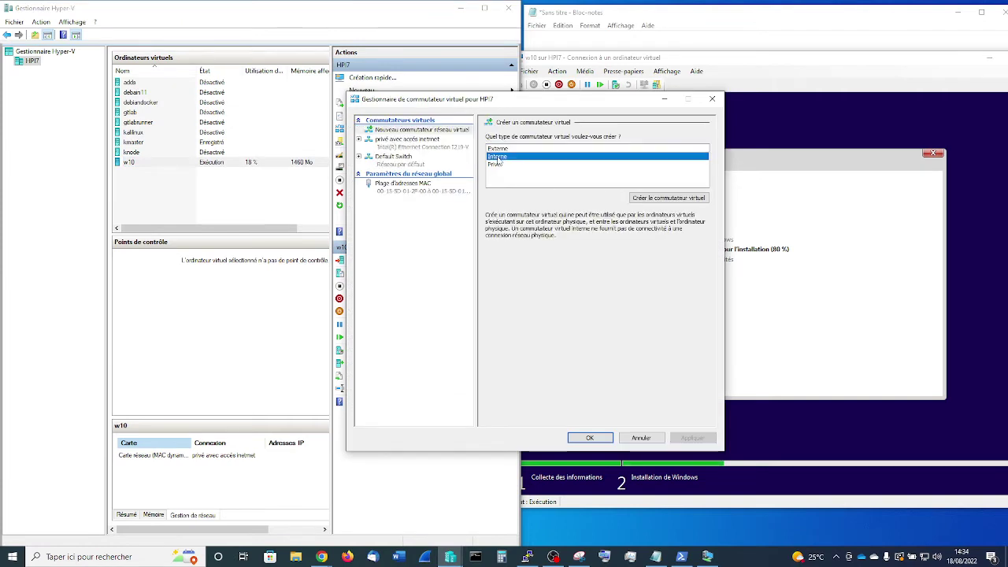
left_click(648, 197)
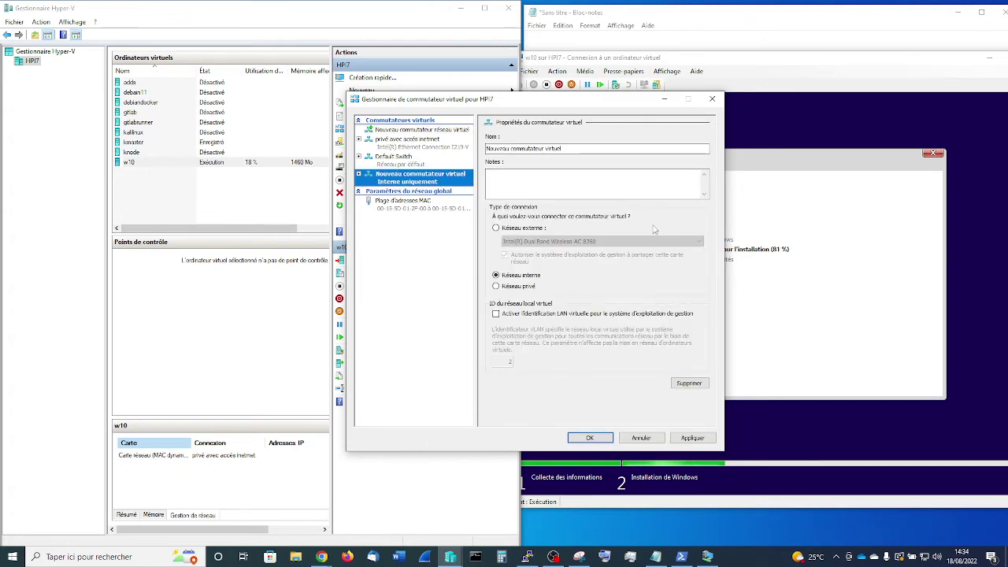
left_click_drag(625, 105, 384, 76)
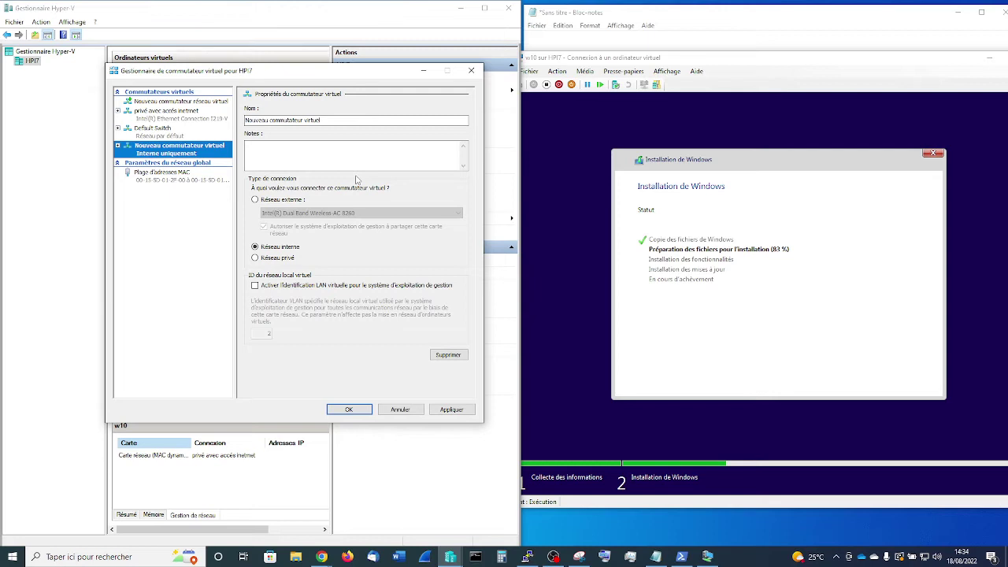
left_click(321, 119)
left_click(255, 201)
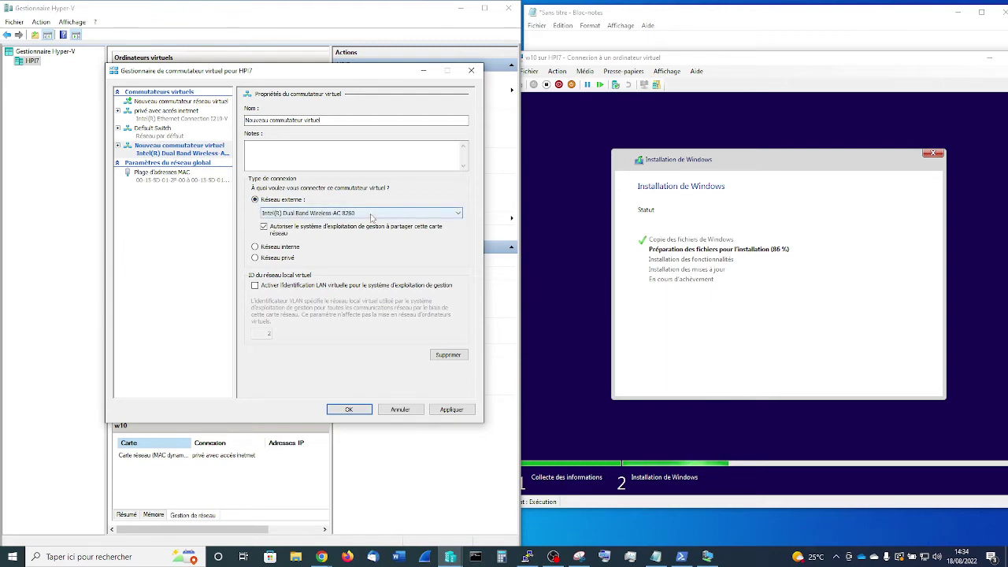
left_click(372, 218)
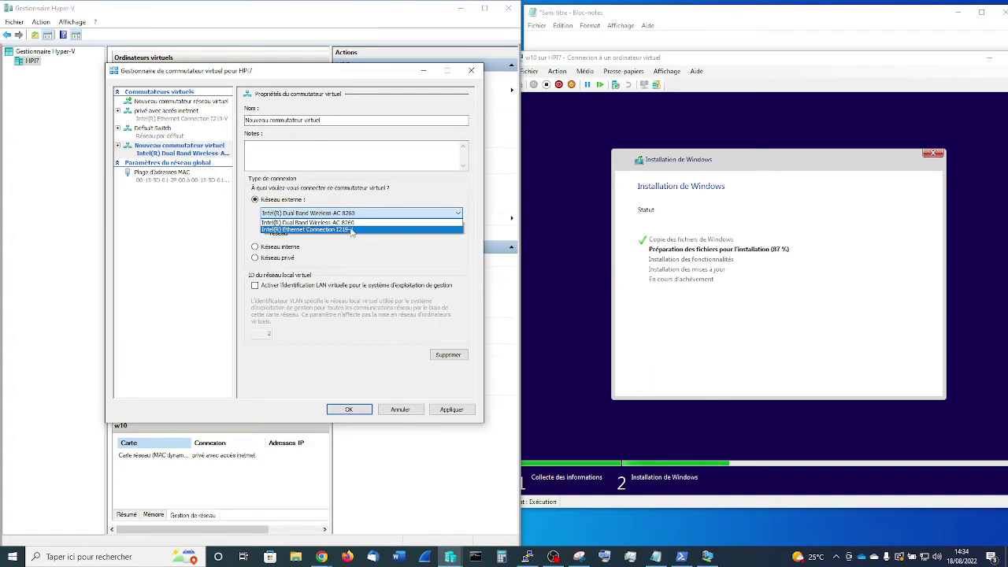
left_click(352, 229)
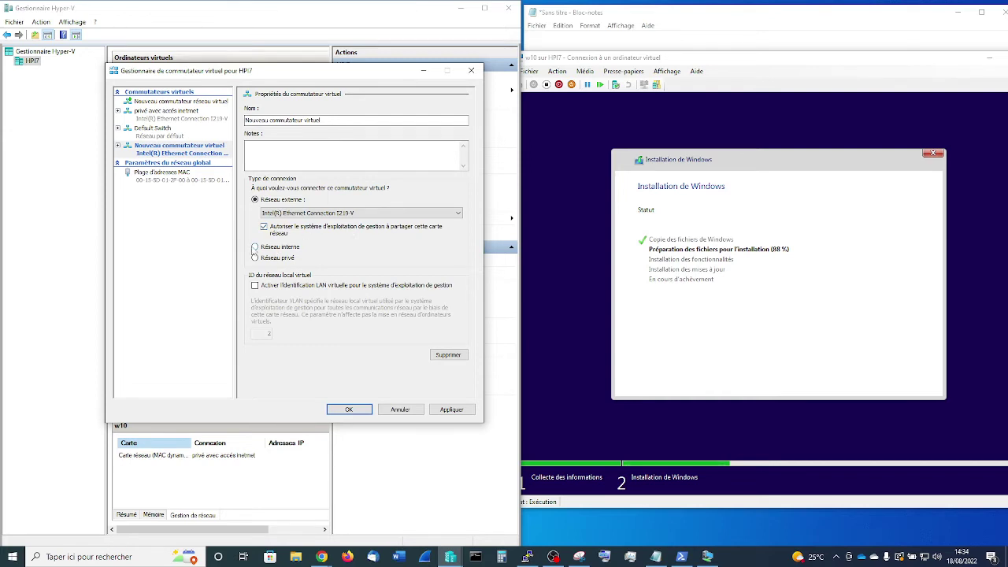
left_click(256, 248)
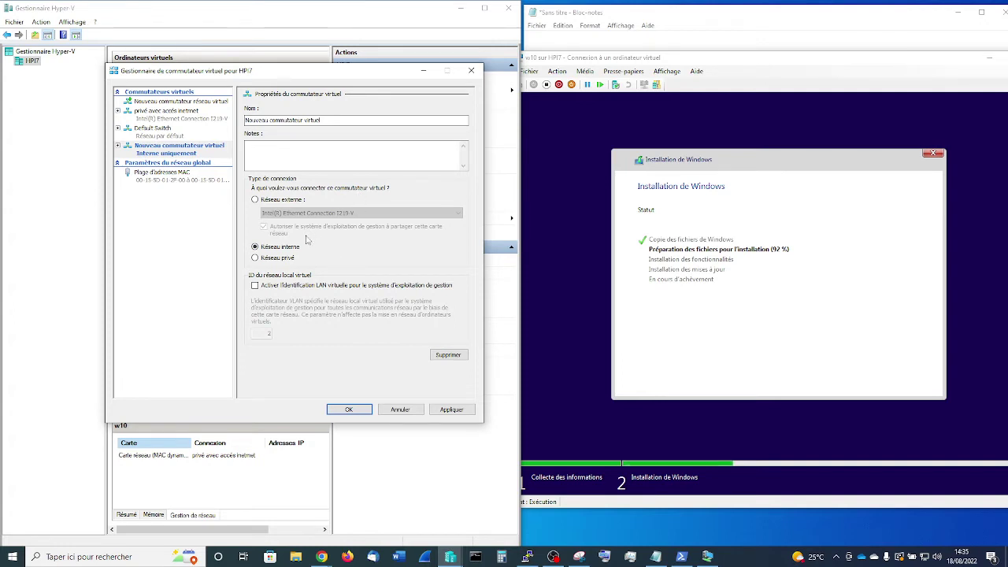
left_click(289, 259)
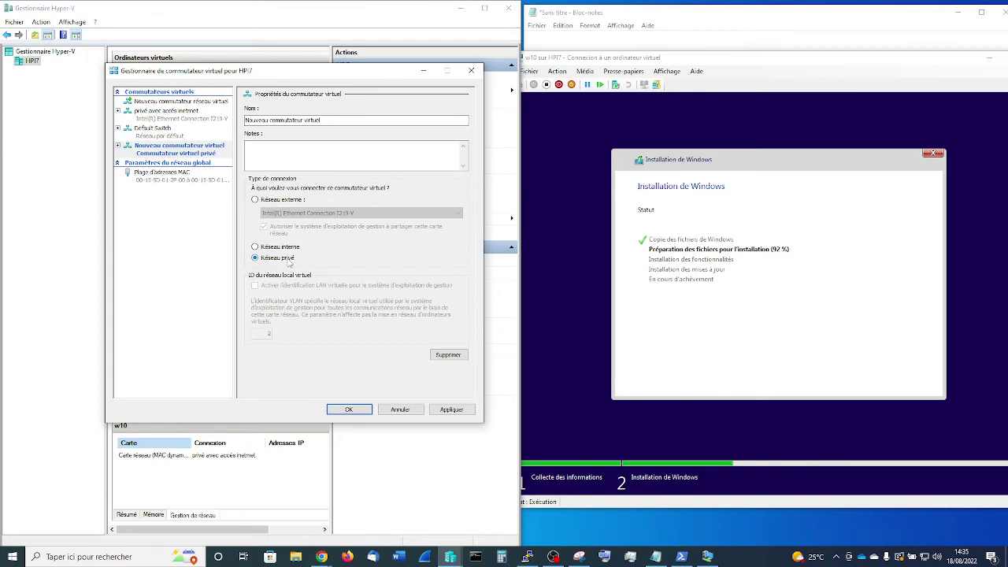
left_click(398, 410)
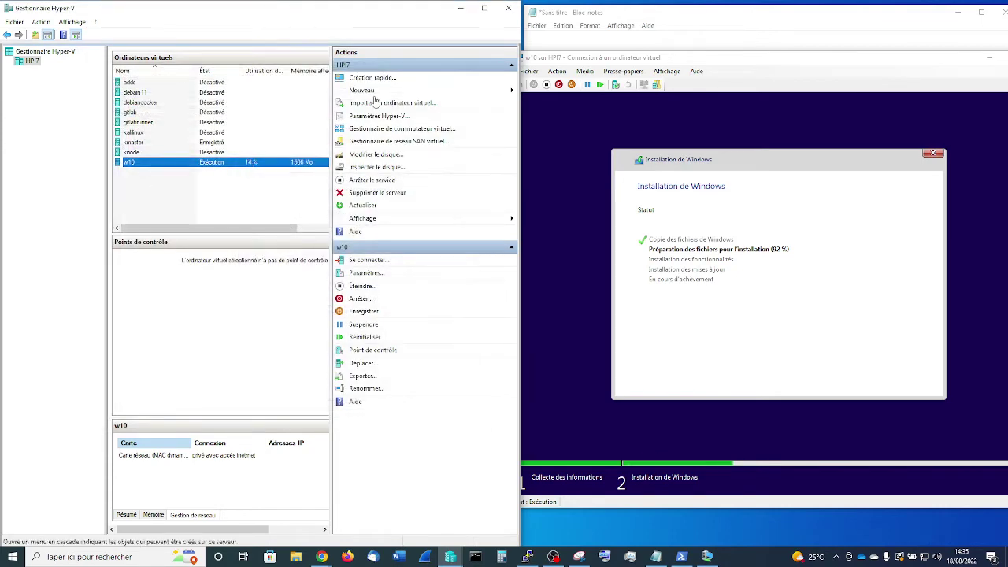
left_click(381, 128)
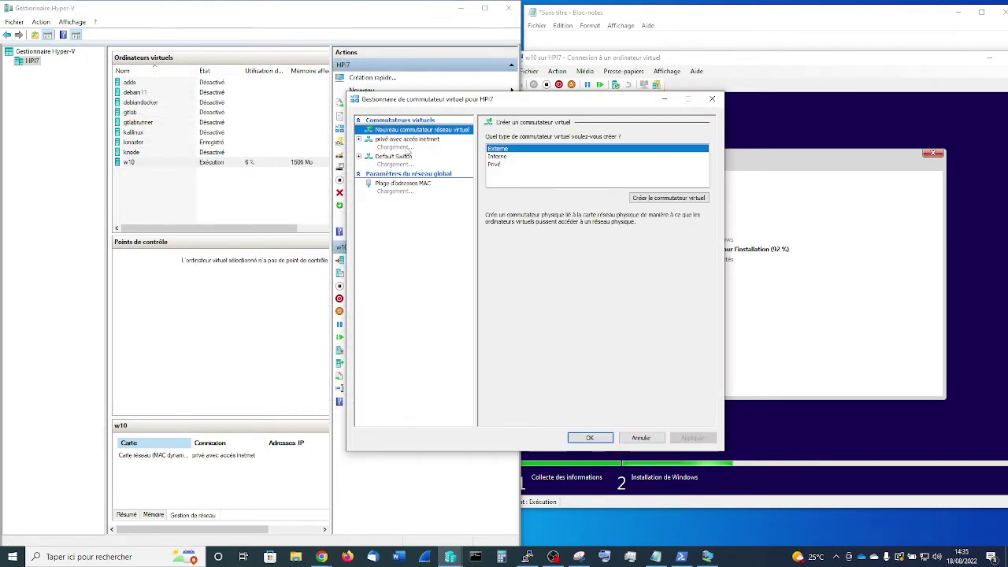
left_click(493, 165)
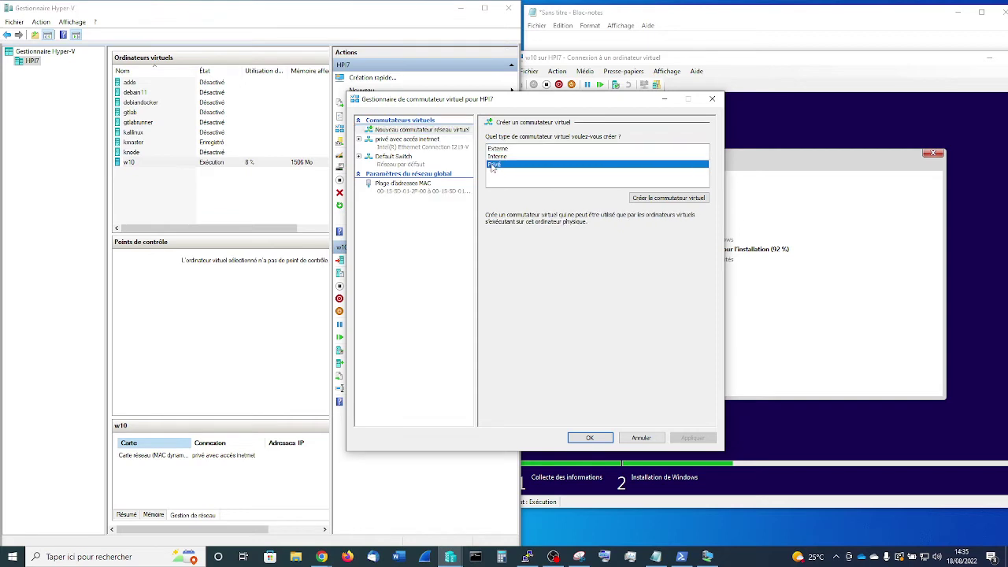
left_click(652, 198)
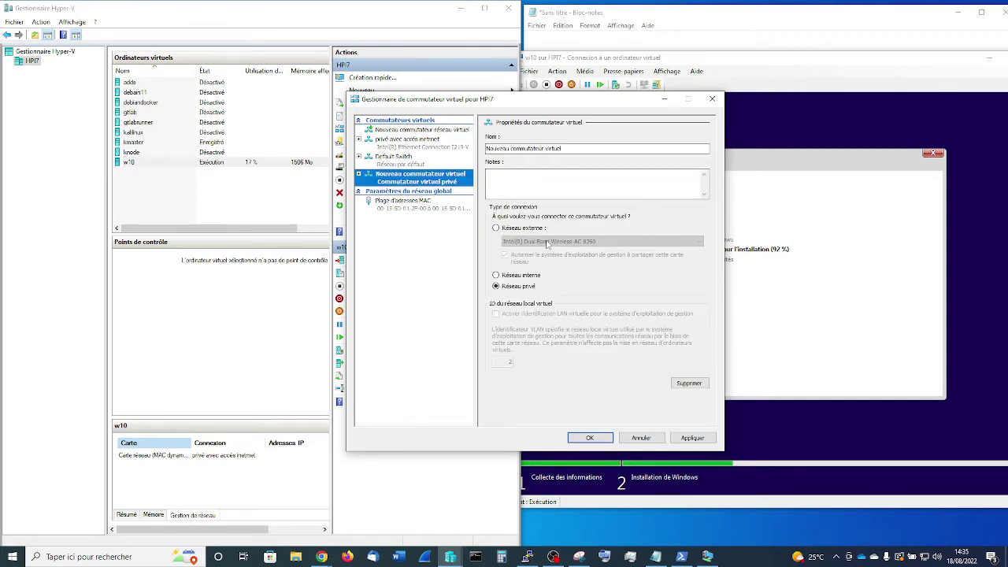
left_click(496, 229)
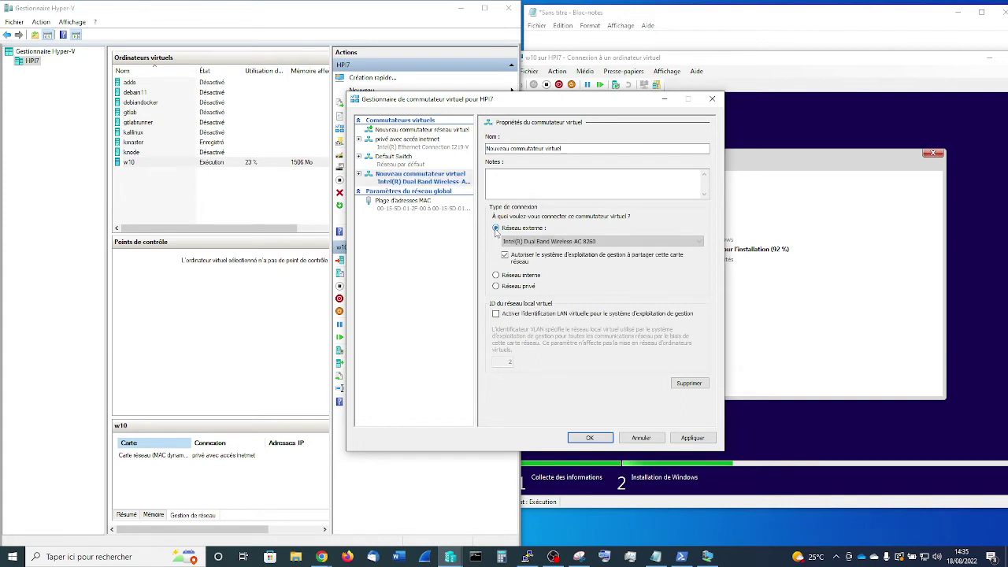
left_click(551, 242)
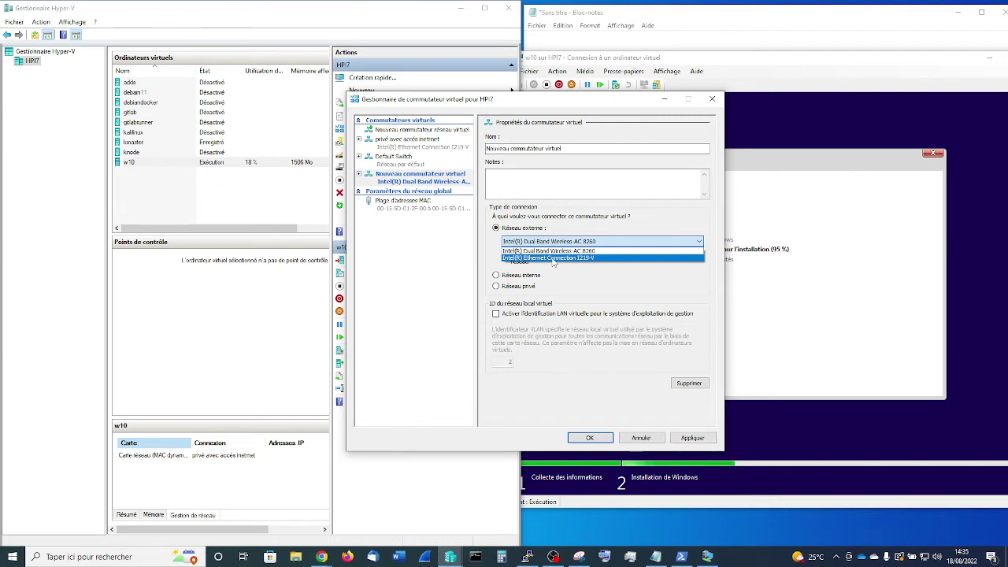
left_click(553, 260)
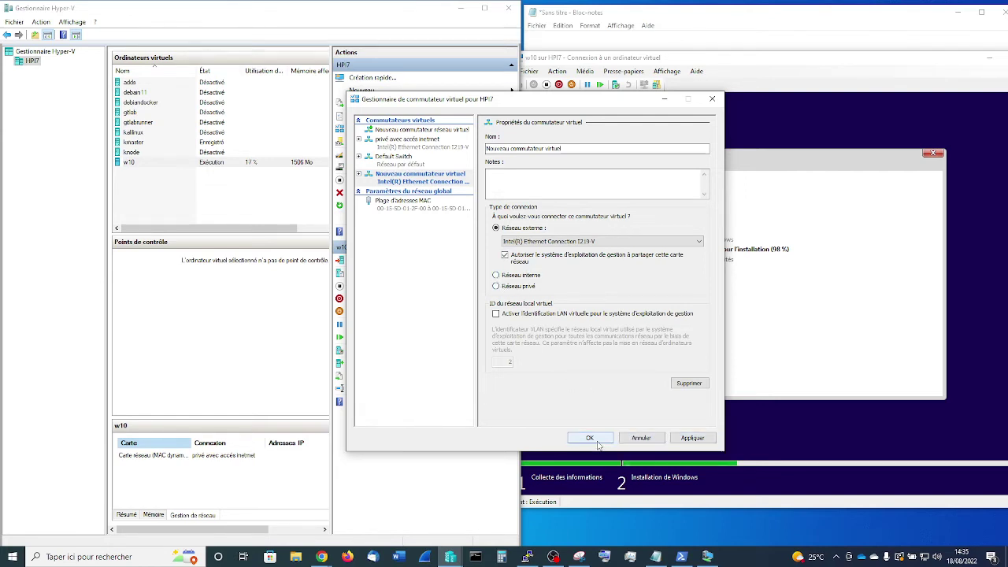
left_click(642, 438)
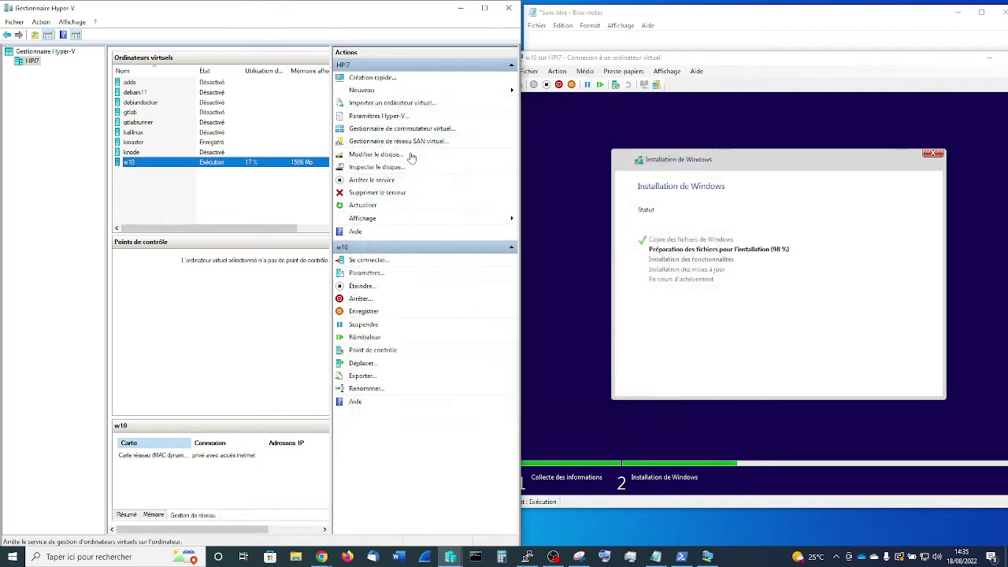
In Virtual Switch Manager, settle on the Externe switch type after trying internal and private.
left_click(381, 130)
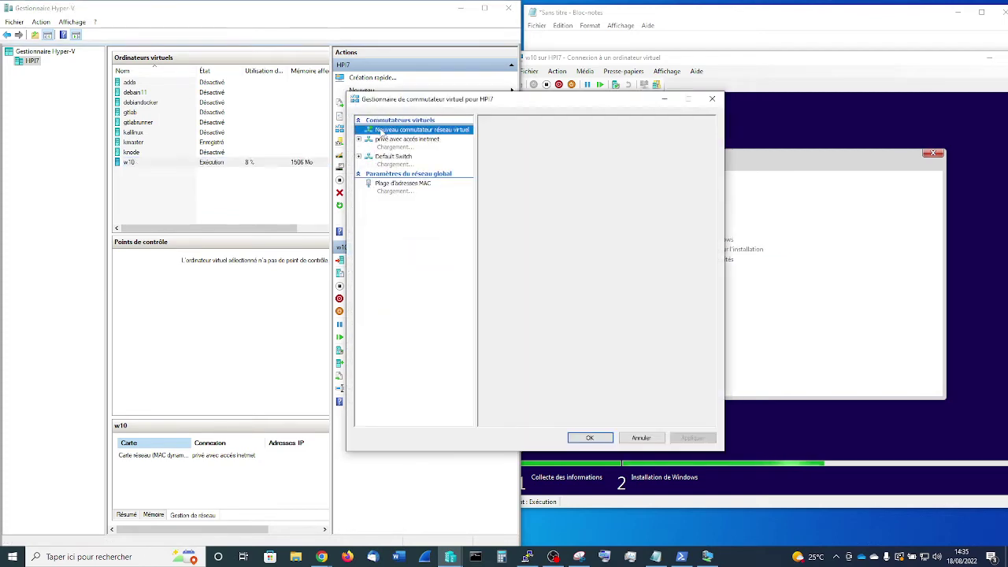
left_click_drag(610, 104, 445, 105)
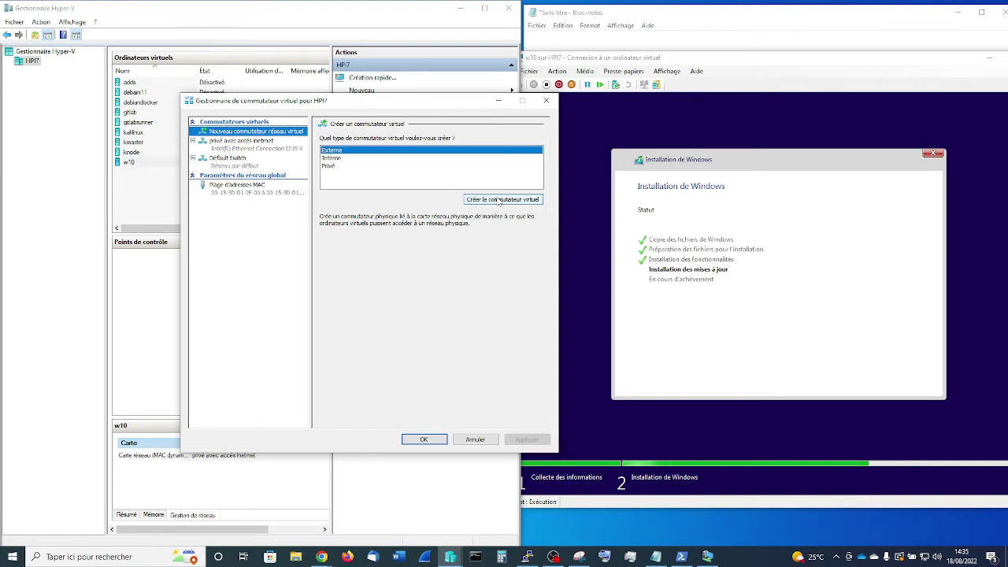
left_click(334, 158)
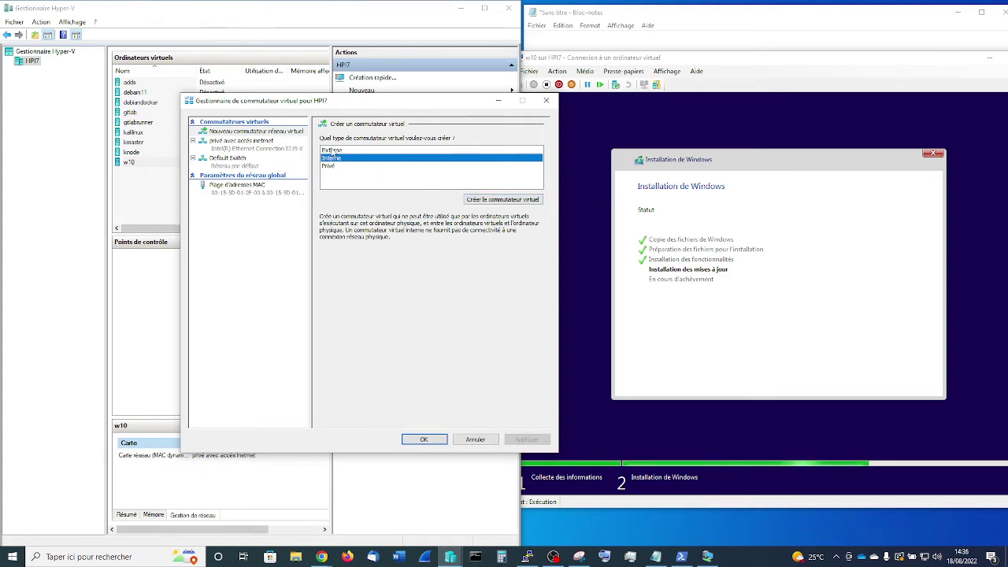
left_click(332, 166)
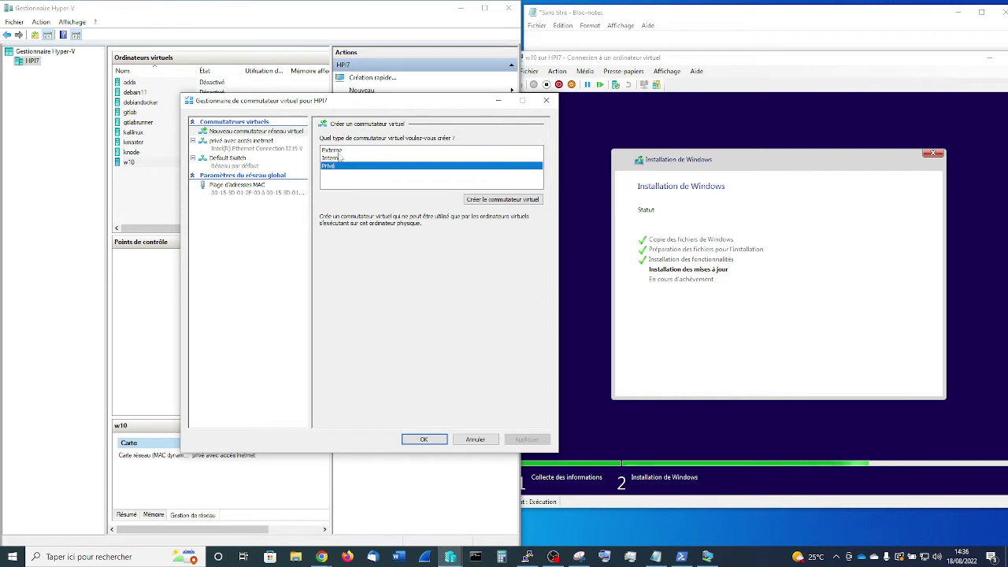
left_click(334, 152)
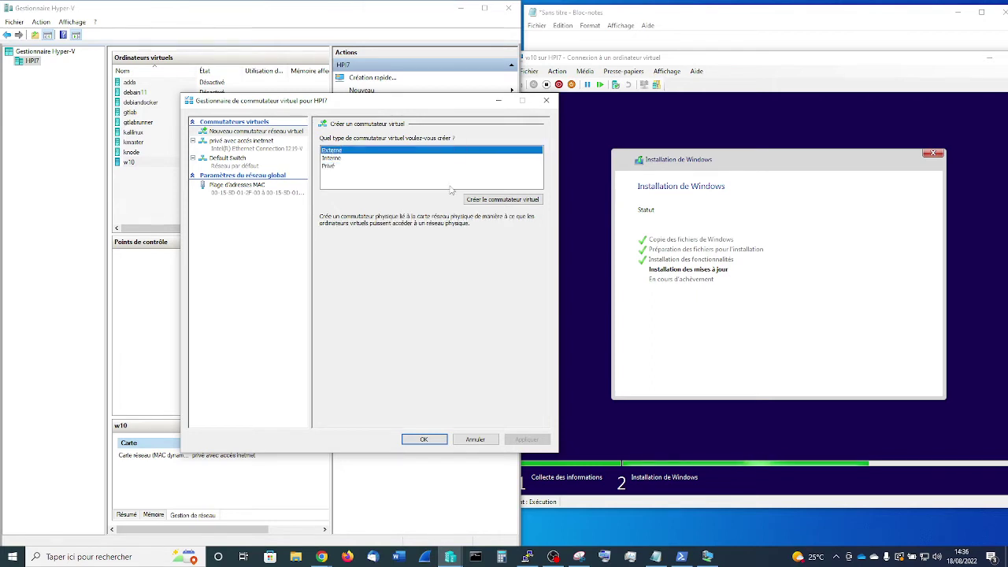
Create the external virtual switch on the Intel Ethernet I219-V adapter and close the manager.
left_click(493, 201)
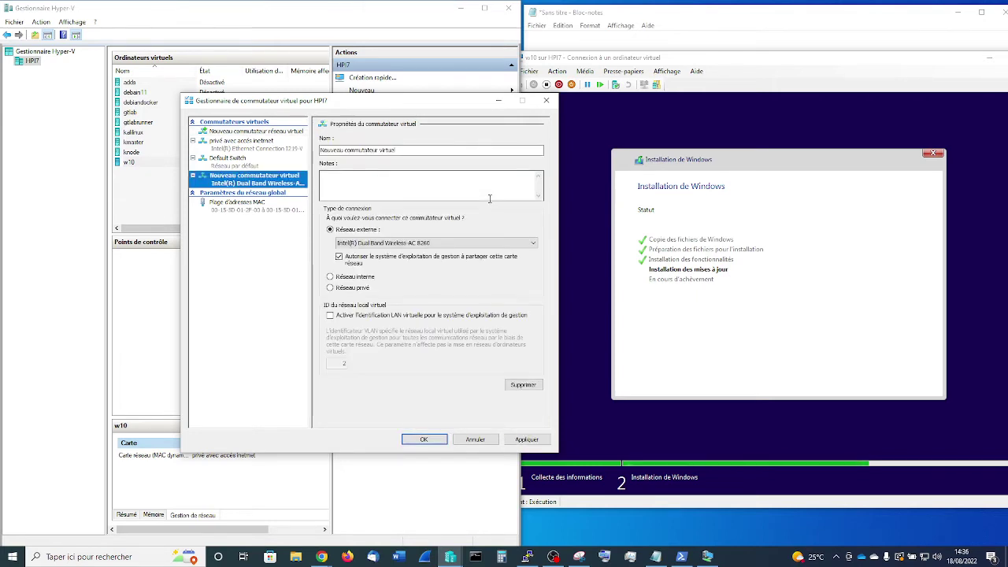
left_click(396, 242)
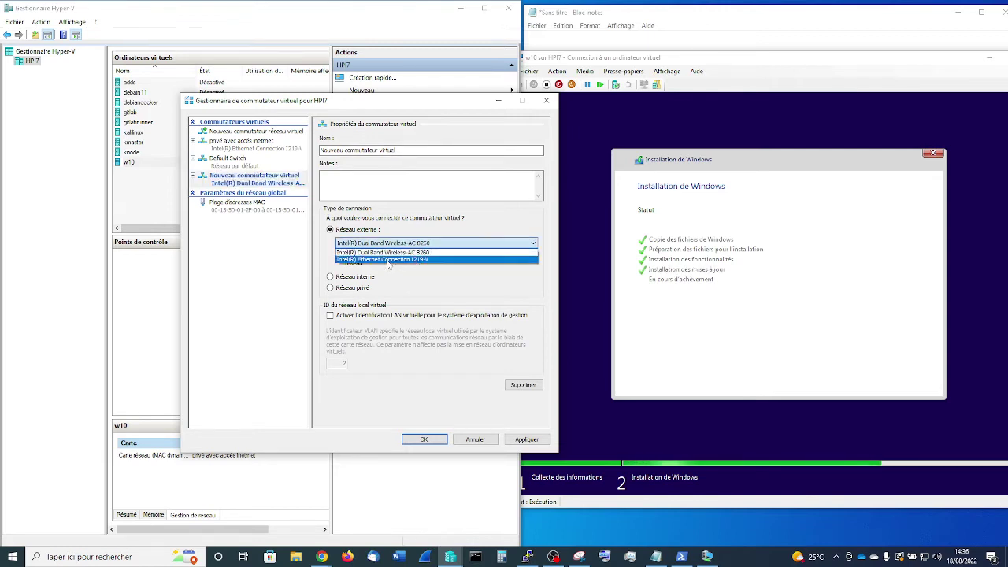
left_click(387, 261)
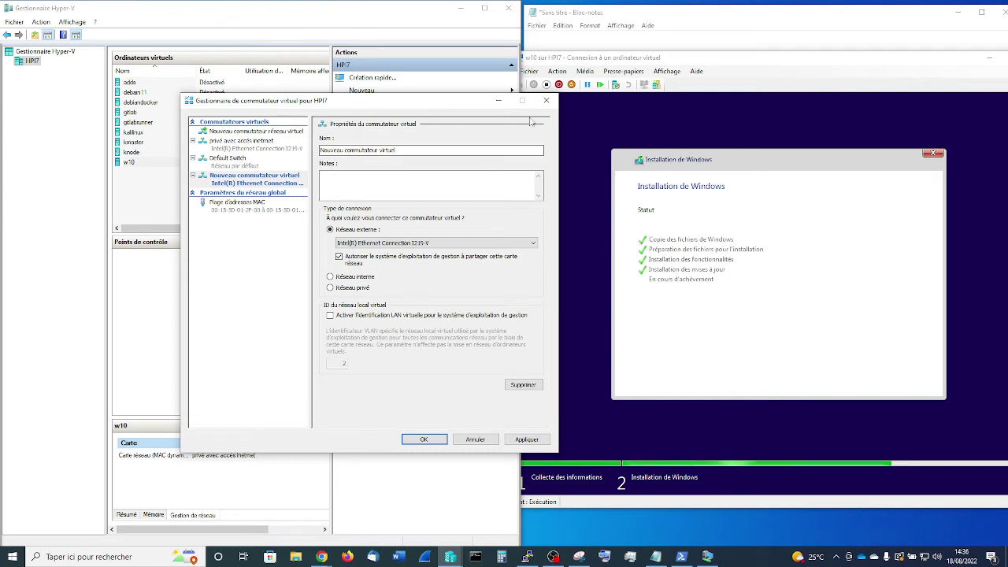
left_click(547, 101)
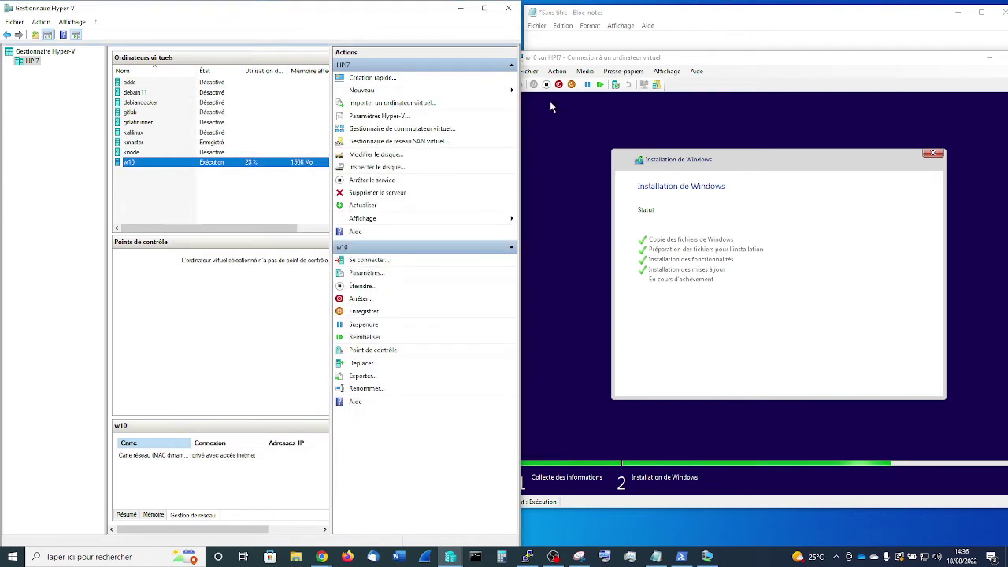
Restart the w10 VM now (Redémarrer maintenant) and shift its console window left.
left_click(211, 193)
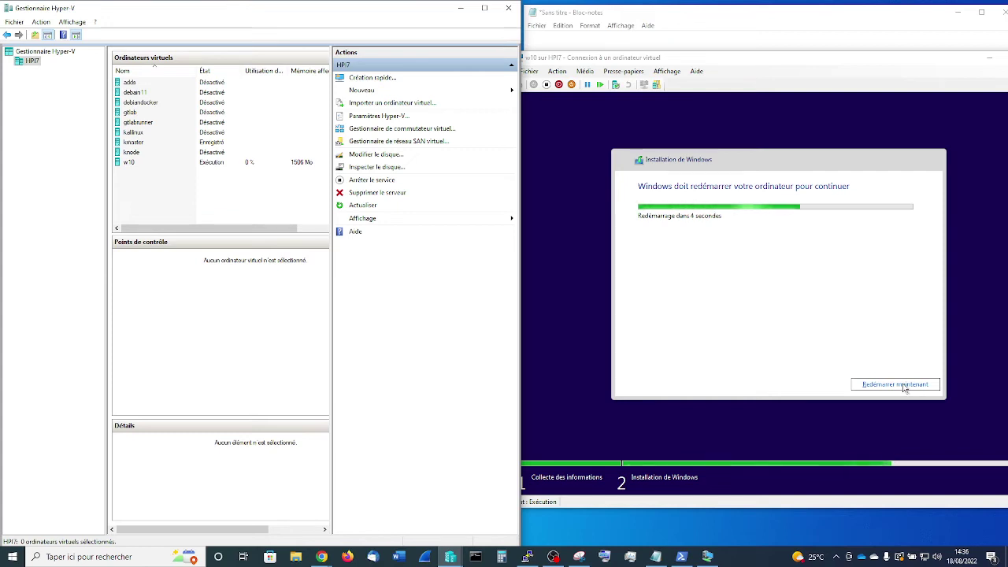
left_click(904, 387)
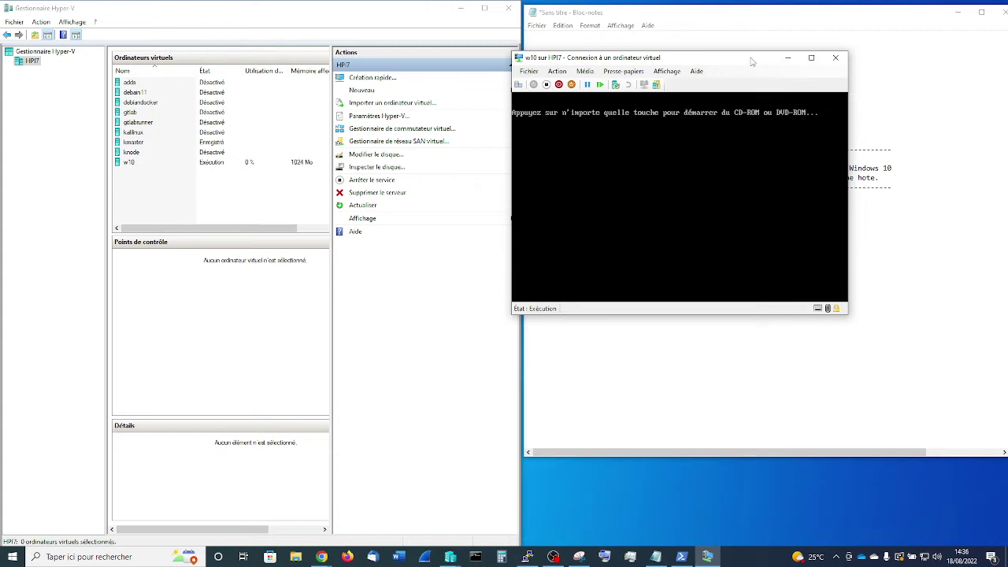
left_click_drag(751, 61, 531, 80)
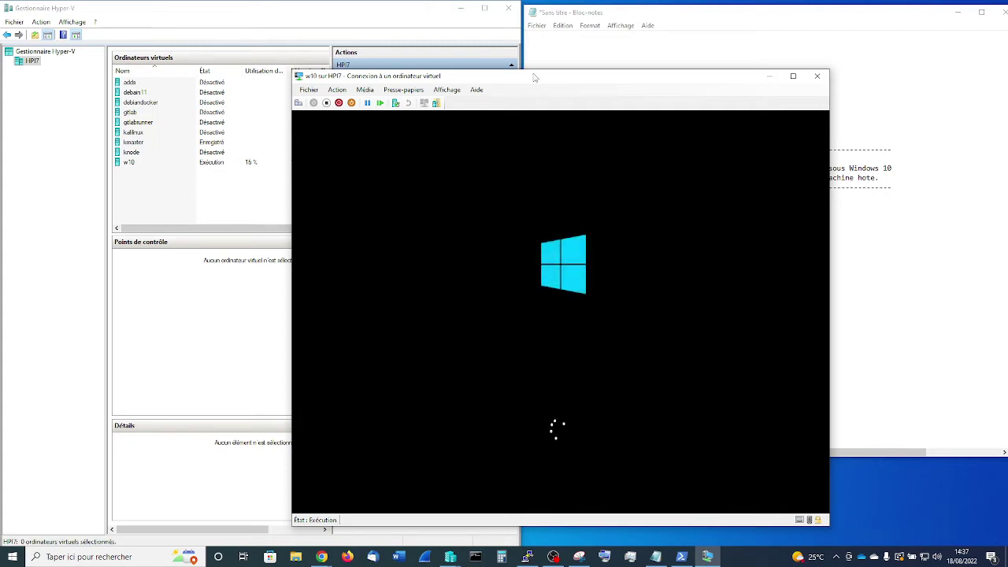
Select w10 in the VM list and nudge its console window further right.
left_click_drag(534, 78, 593, 77)
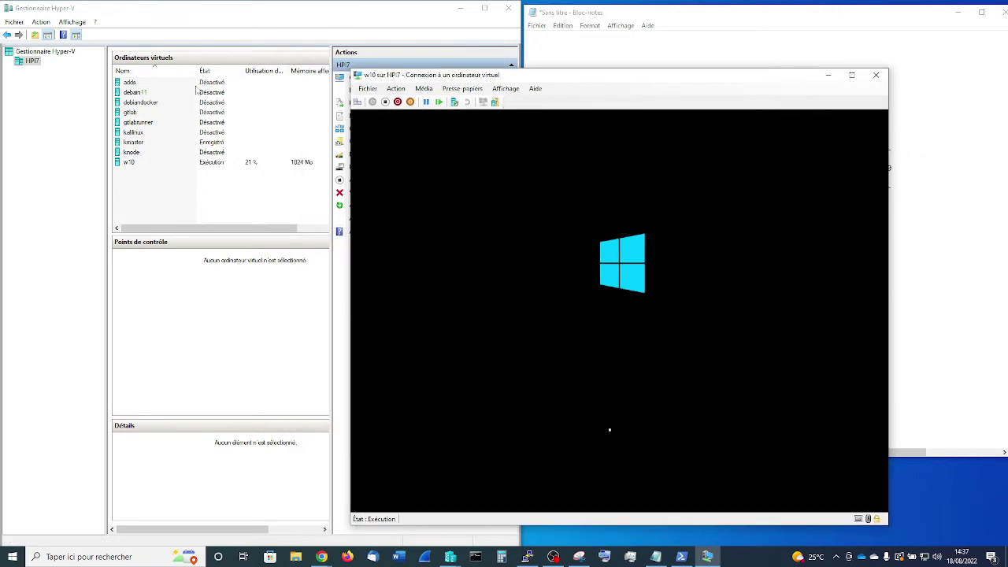
left_click(132, 166)
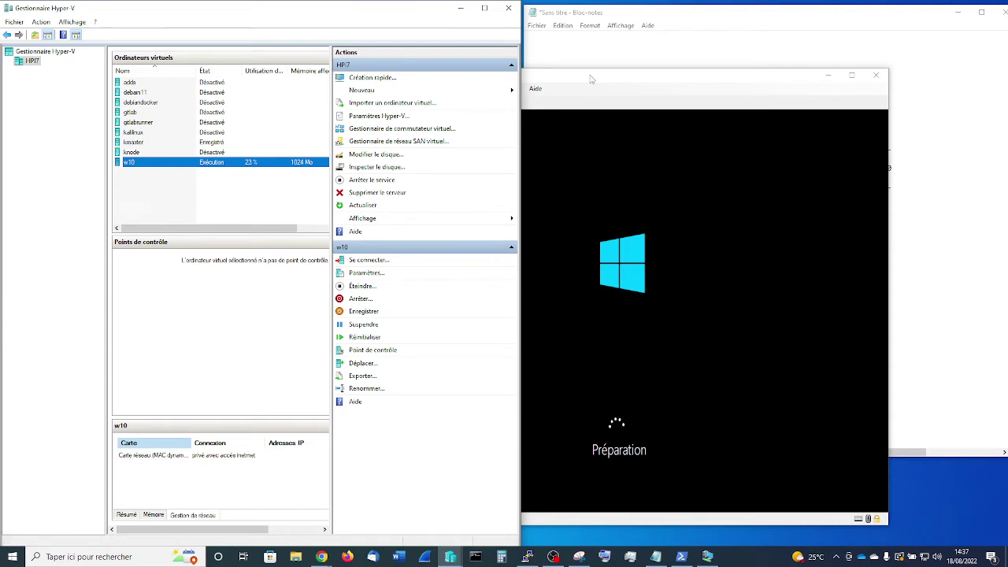
left_click_drag(593, 76, 671, 65)
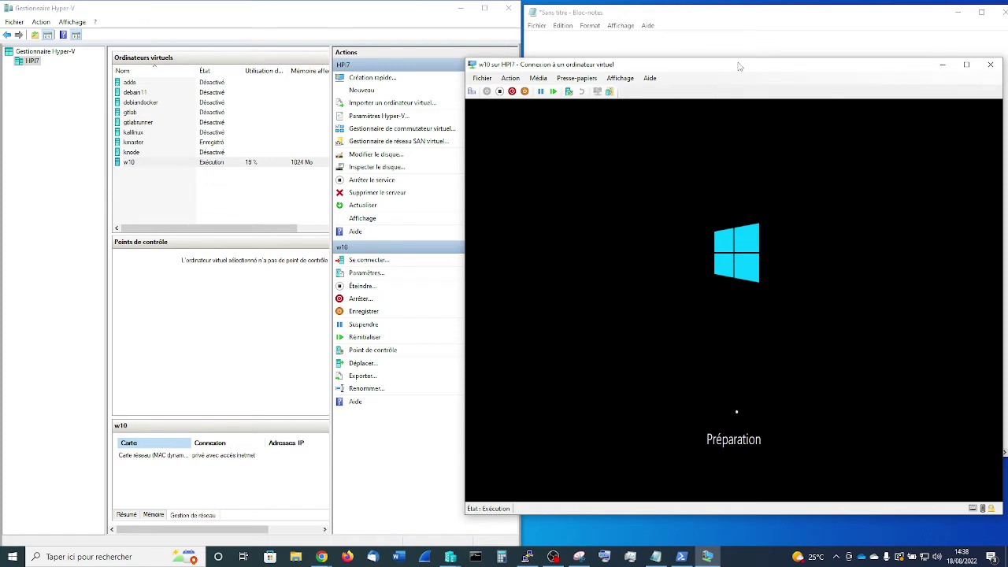
Drag the w10 console window up and to the left.
left_click_drag(758, 69, 682, 55)
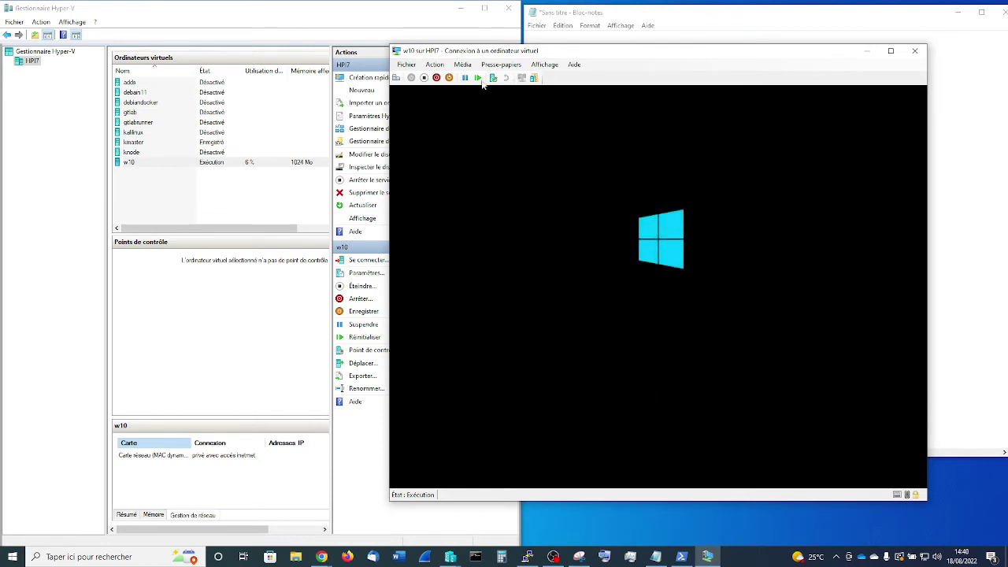
left_click(408, 64)
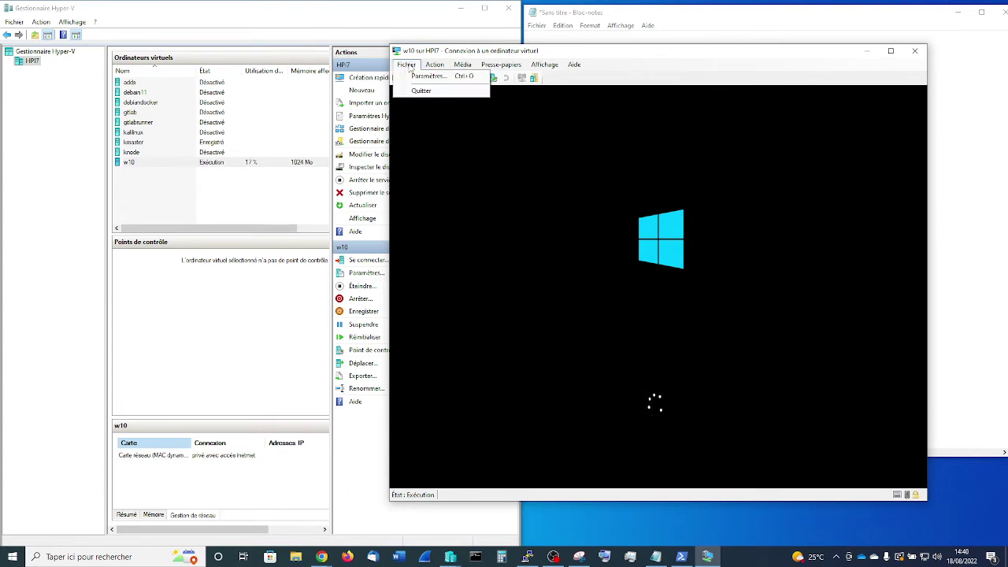
mouse_move(433, 65)
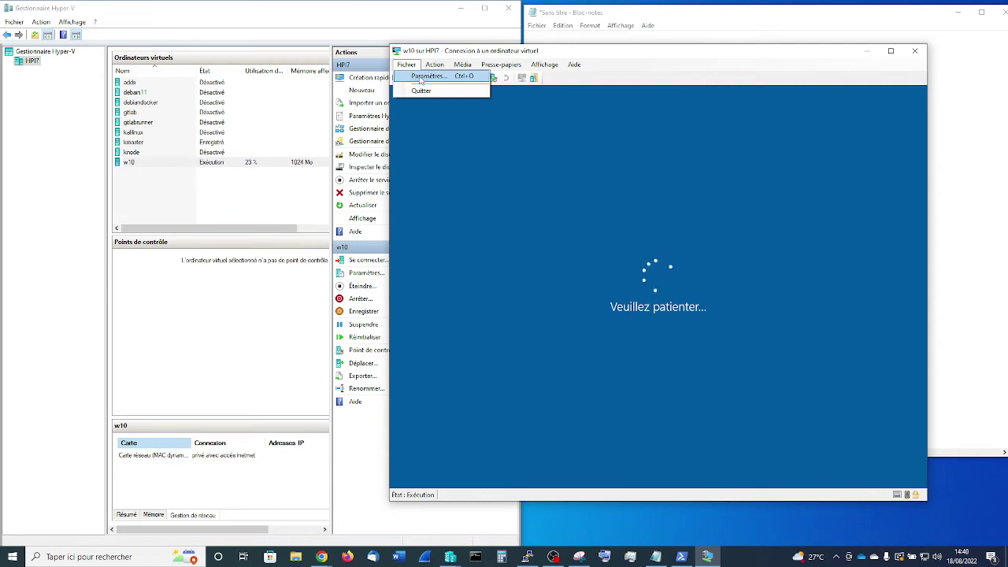
left_click(429, 76)
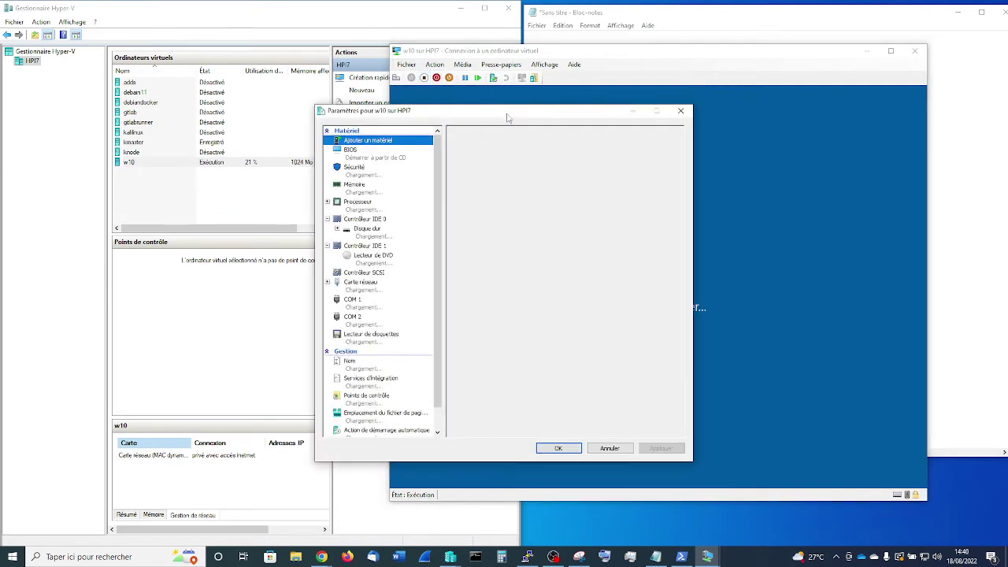
left_click_drag(509, 116, 288, 128)
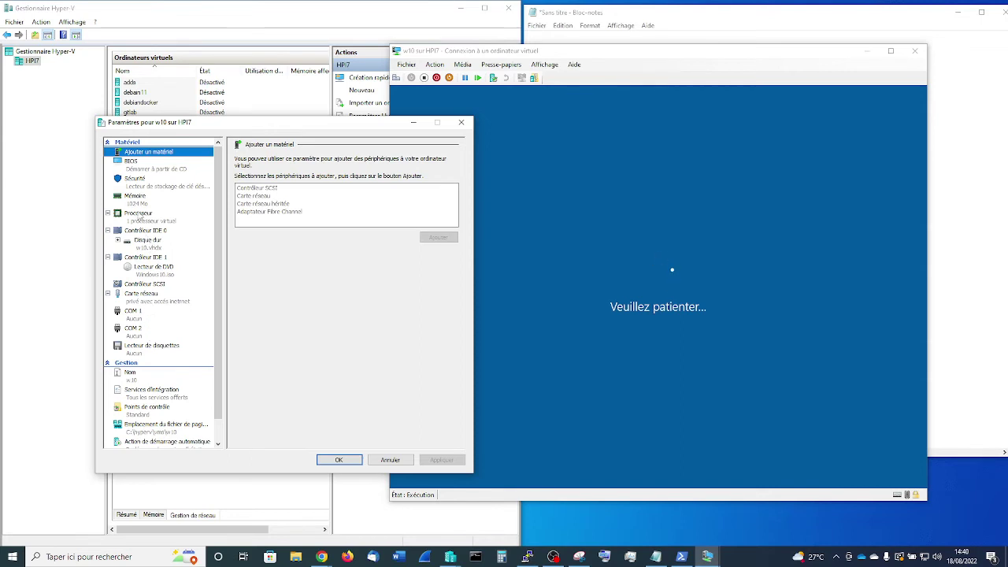
left_click(137, 201)
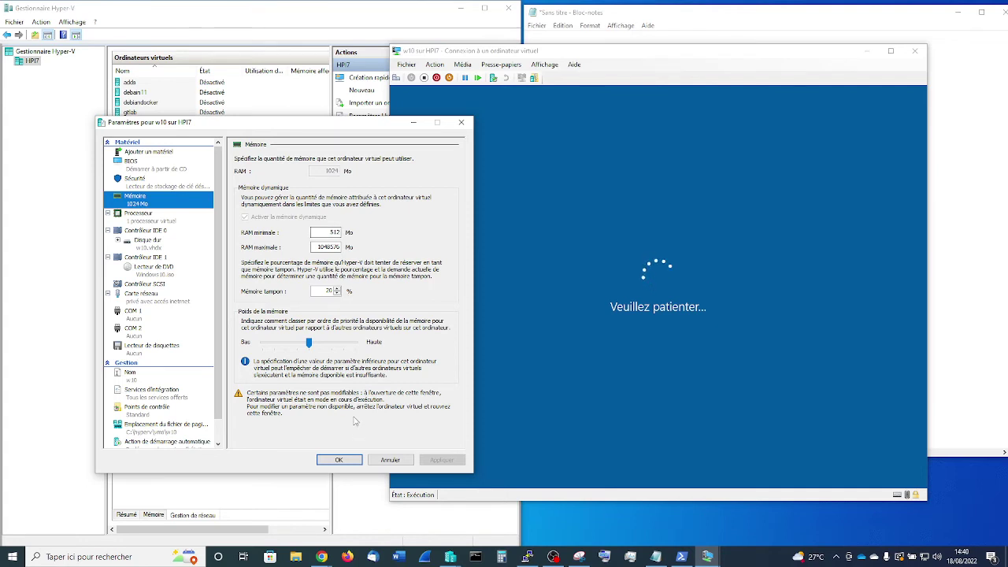
left_click(146, 221)
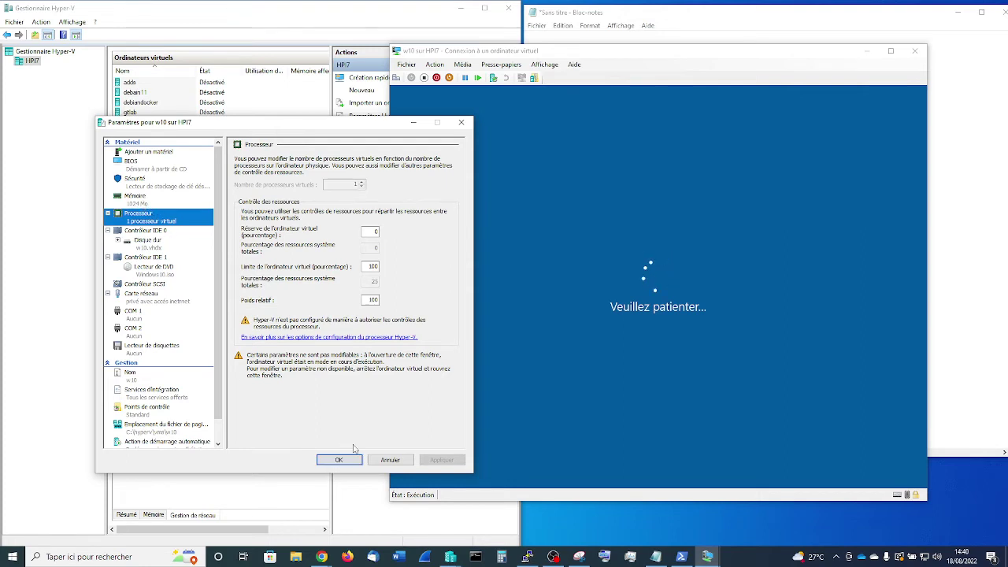
left_click(463, 125)
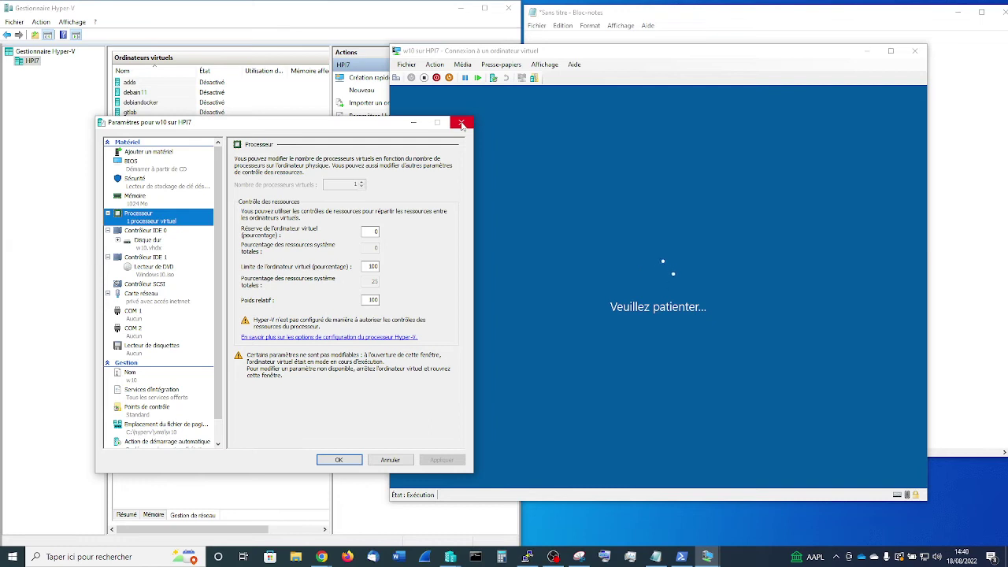
left_click(462, 124)
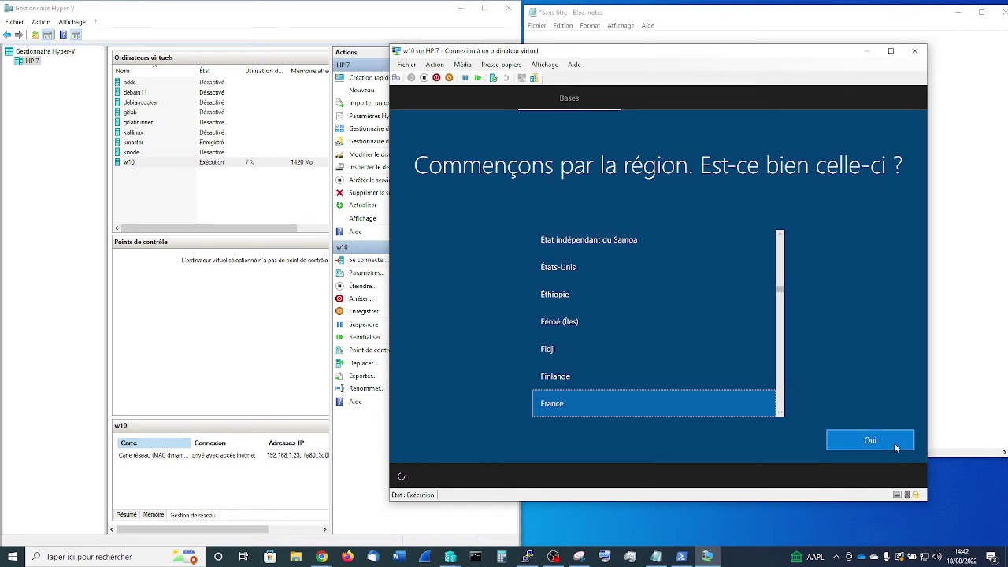
Confirm France as the region and Français as the keyboard, skipping a second layout.
left_click(871, 440)
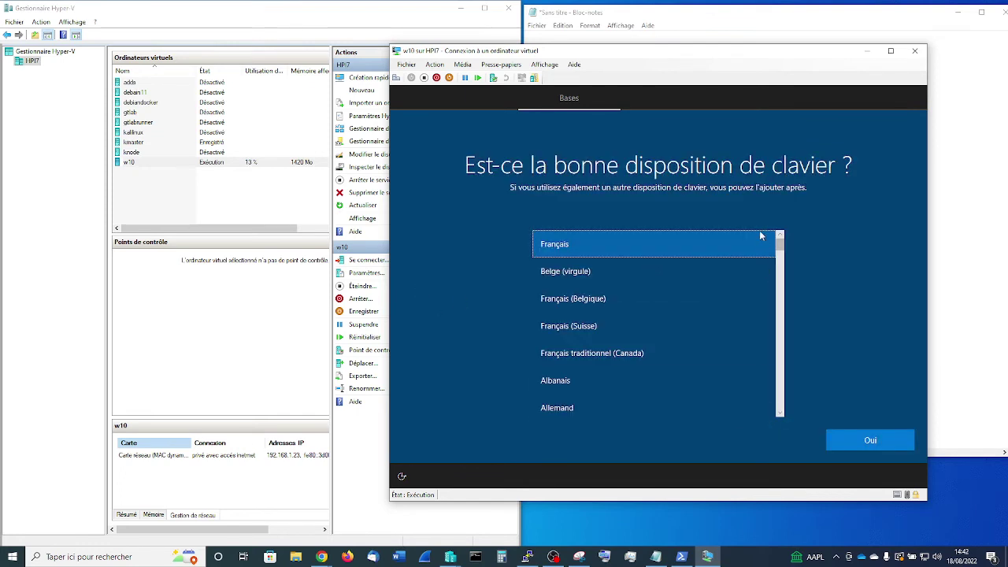
left_click(882, 439)
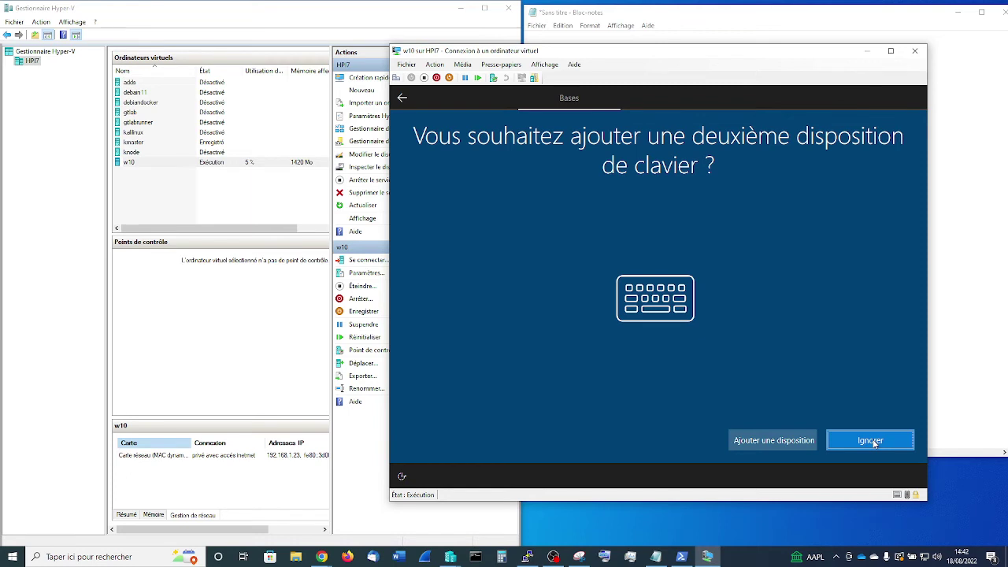
left_click(873, 442)
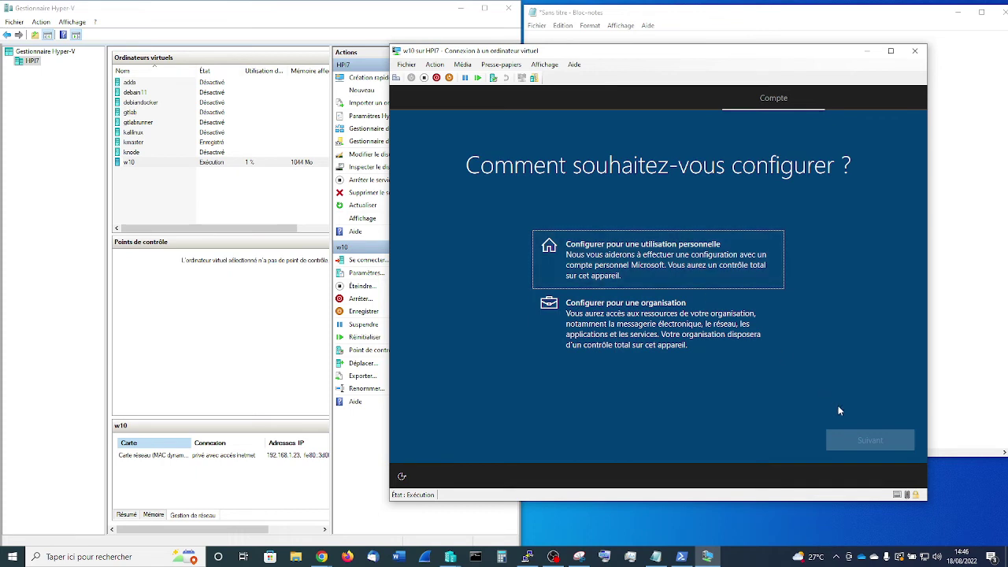
Choose 'Configurer pour une utilisation personnelle' and continue to the account page.
left_click(707, 269)
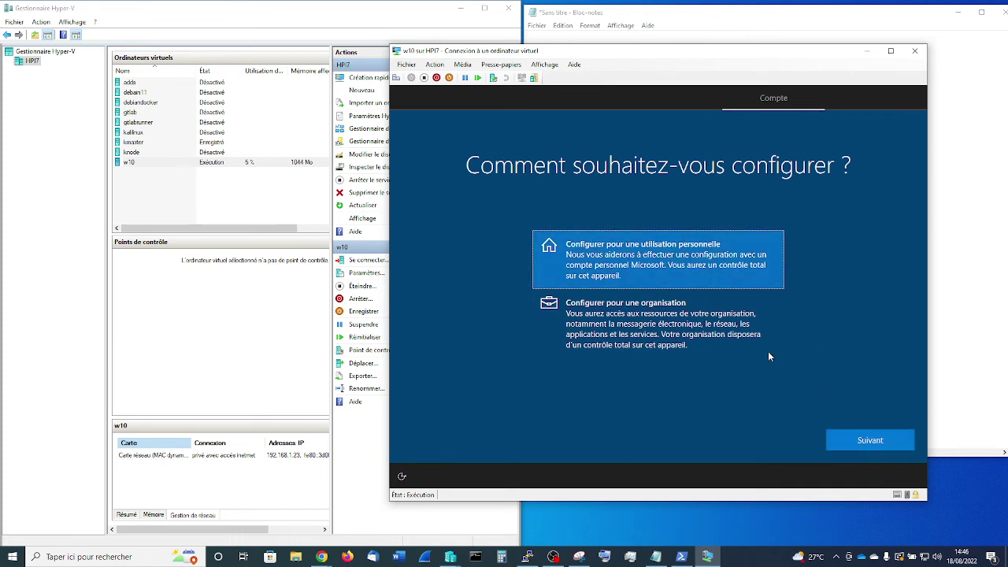
left_click(880, 444)
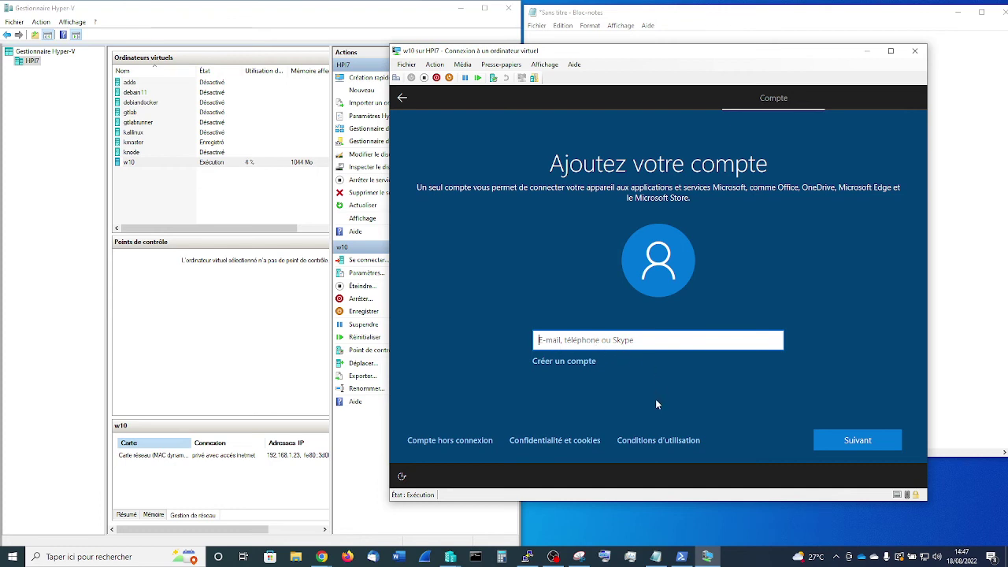
Choose 'Compte hors connexion', then decline sign-in with 'Expérience limitée'.
left_click(473, 442)
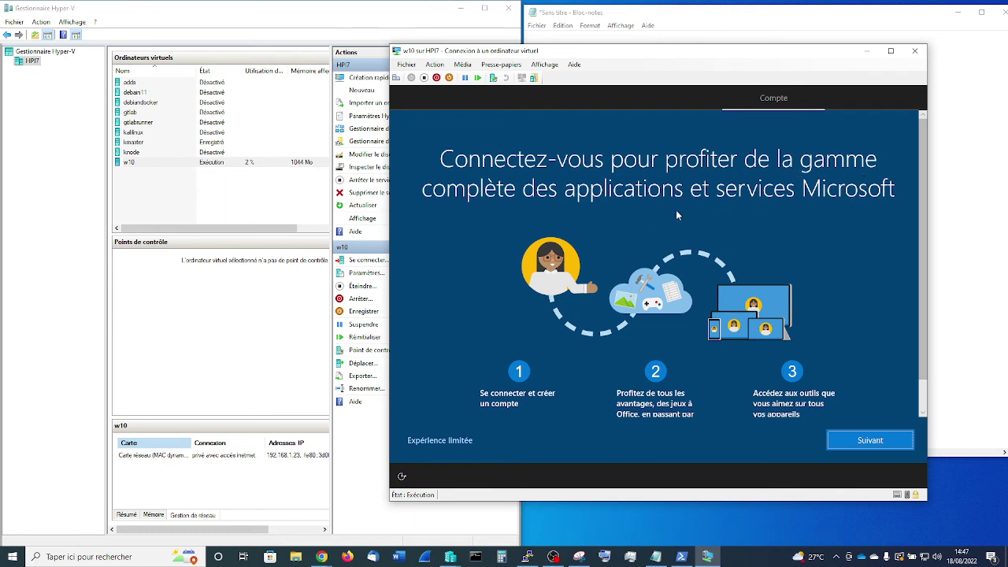
left_click(451, 443)
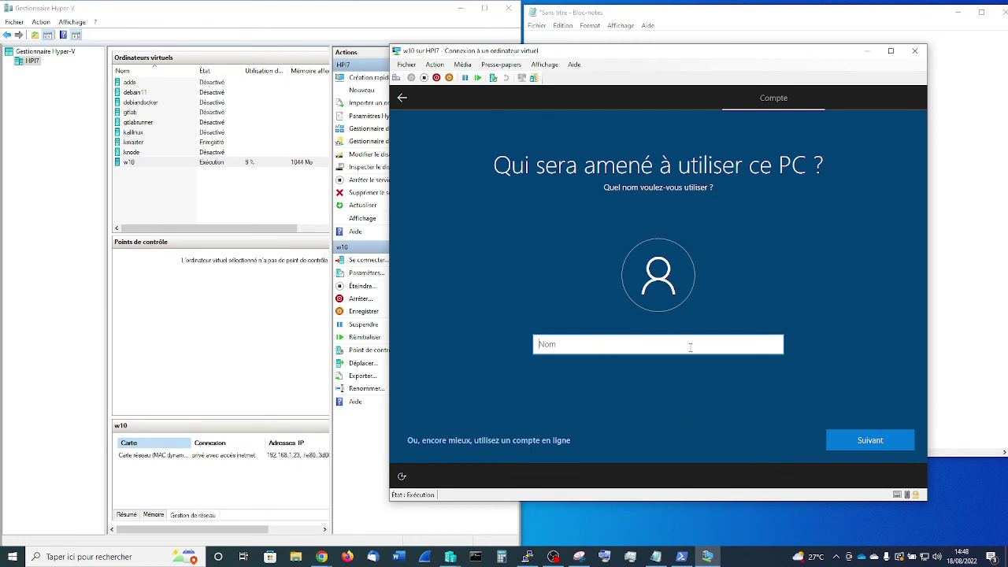
Enter the local account's user name, then set its password.
type("youssef")
left_click(878, 441)
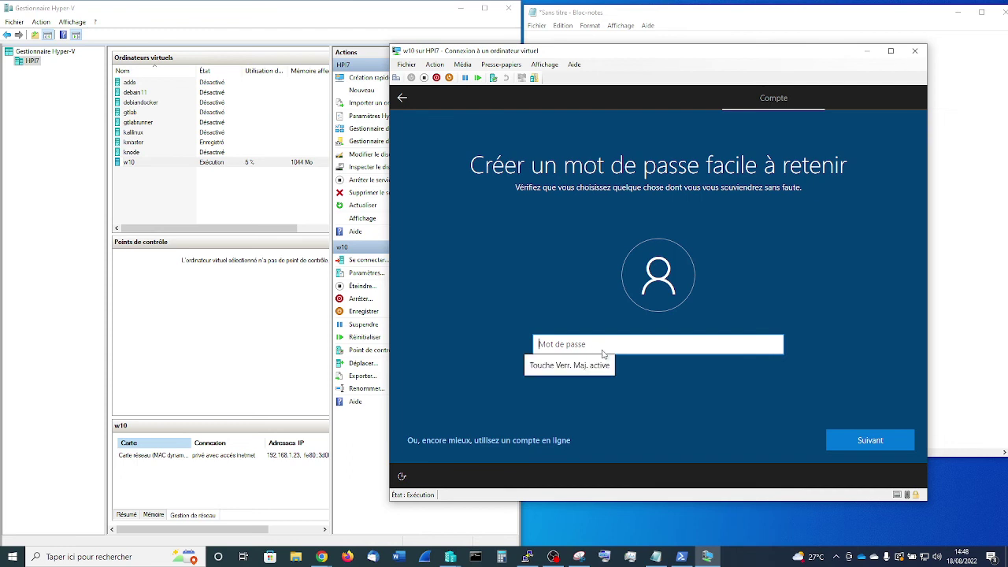
type("aa")
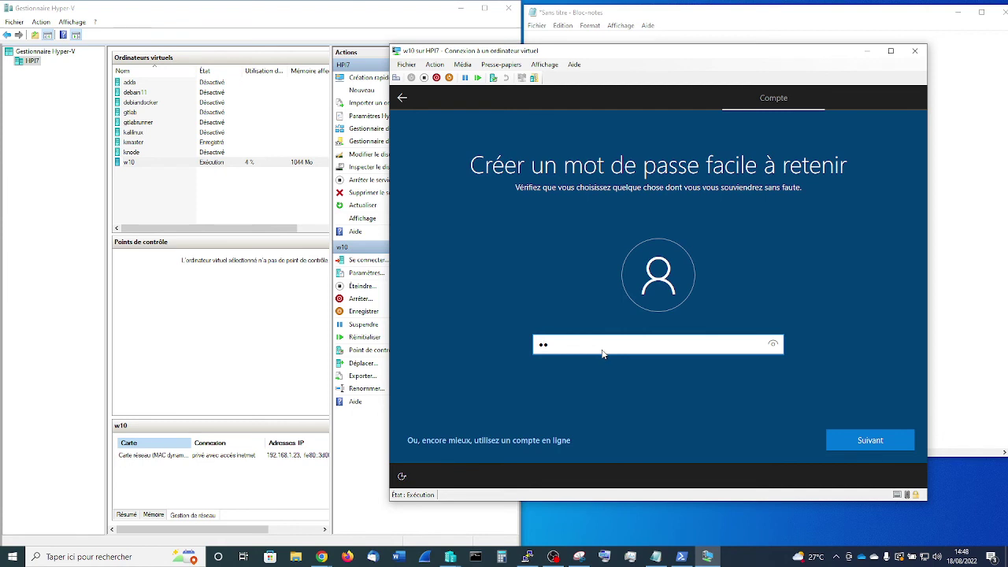
key("BackSpace")
key("Caps_Lock")
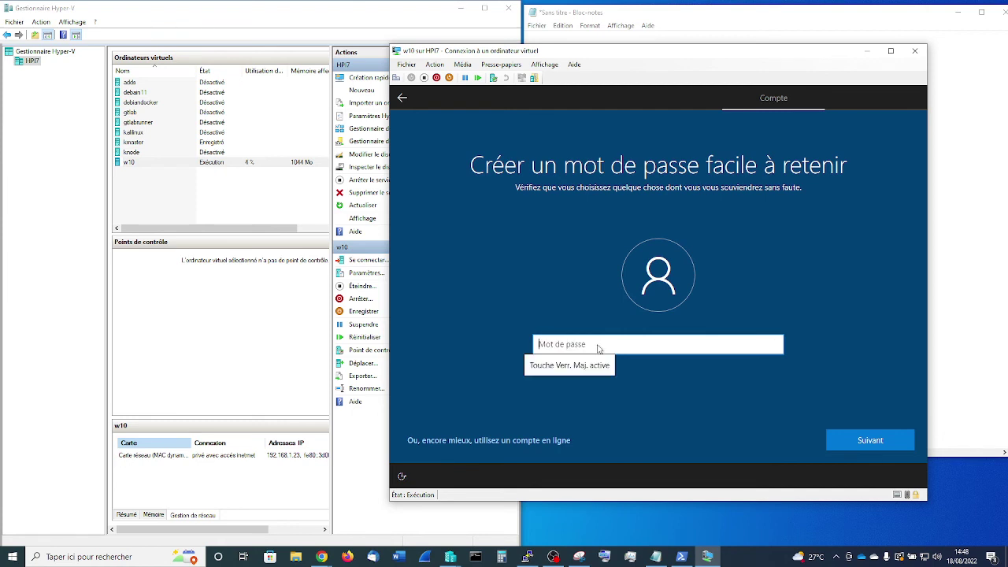
type("A")
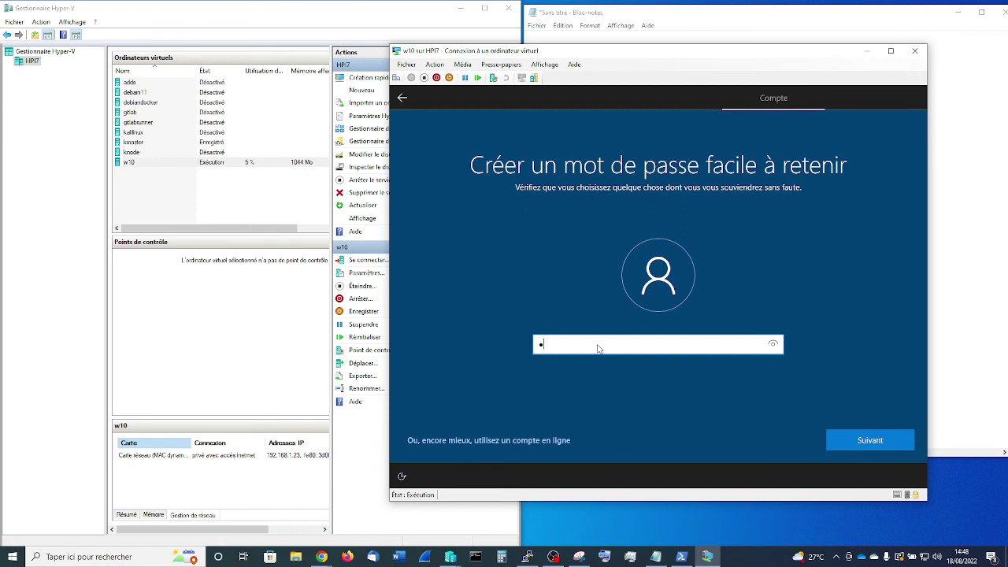
type("aaaaaaaaaa")
left_click(873, 442)
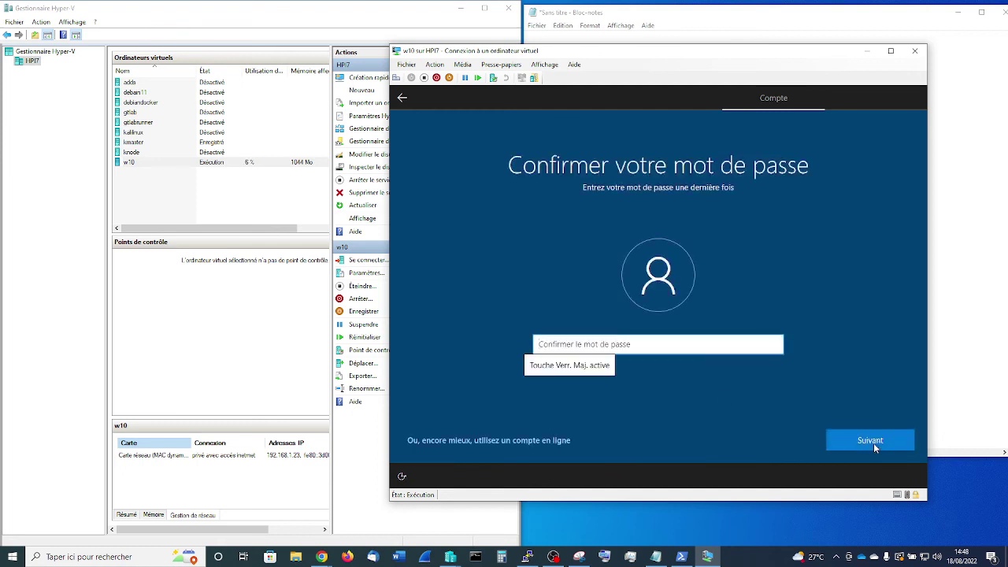
Retype the password to confirm it and open the security question list.
type("aaaaaaa")
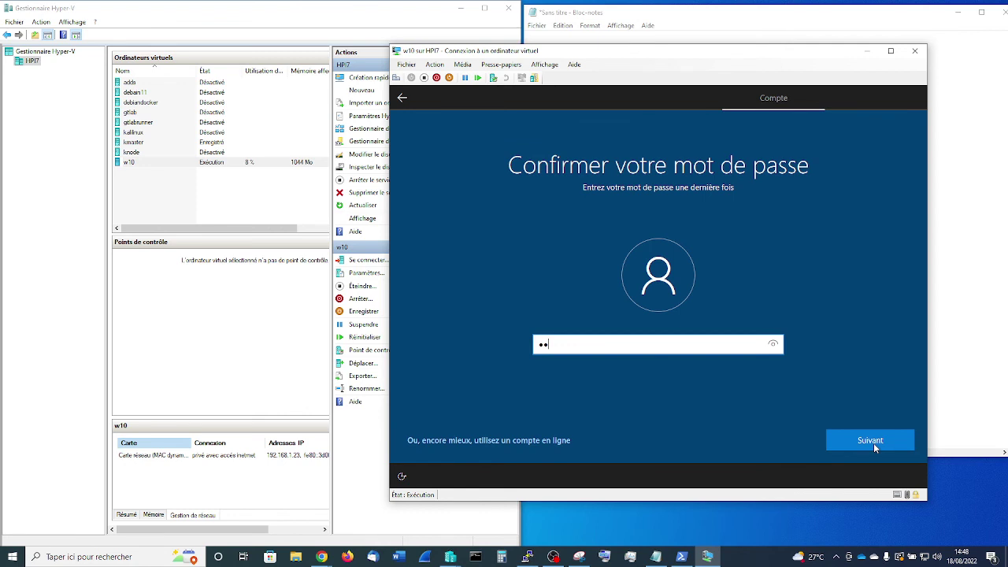
type("aaaa")
left_click(873, 443)
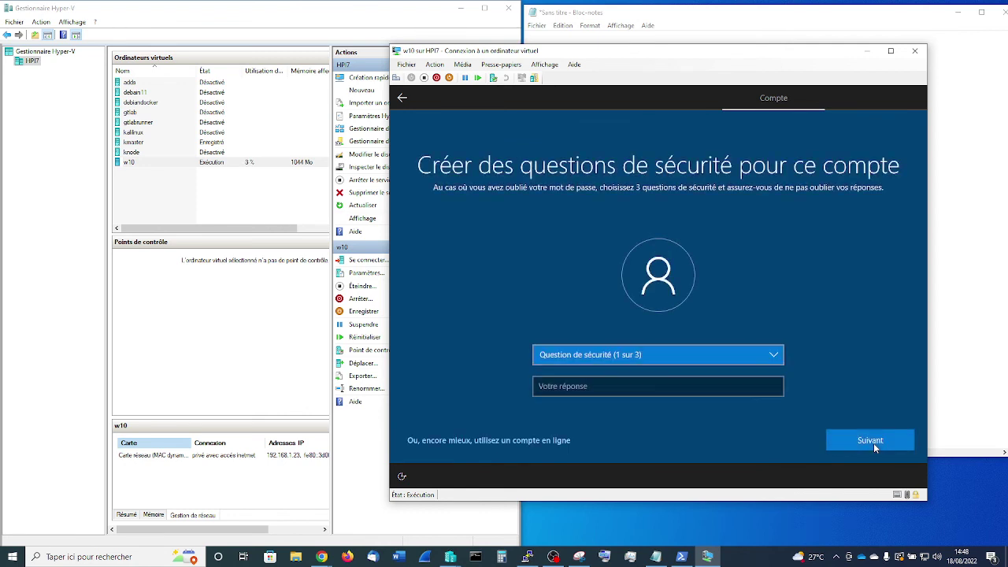
left_click(648, 360)
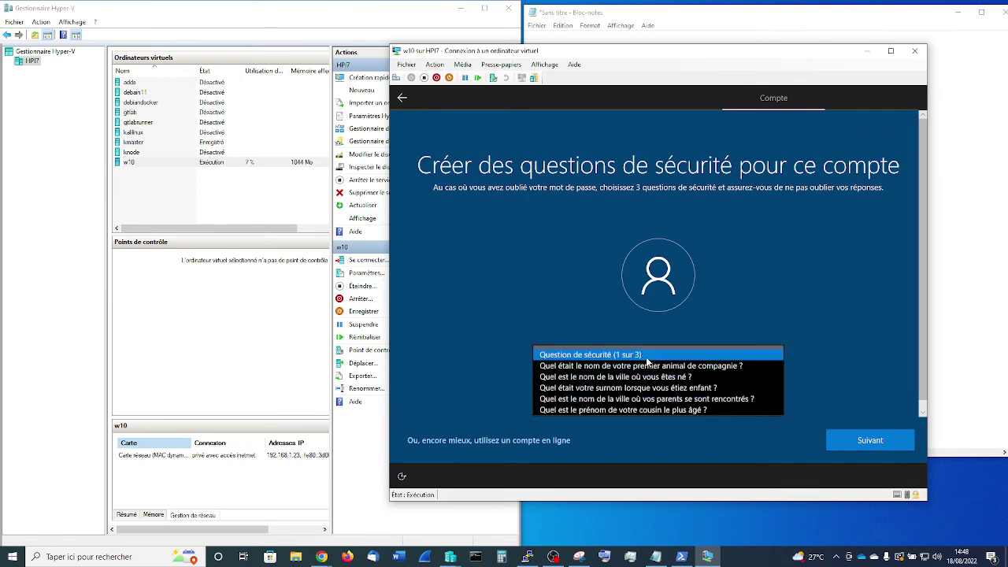
Choose the birth-city question as the first security question, answer it, and continue.
left_click(608, 379)
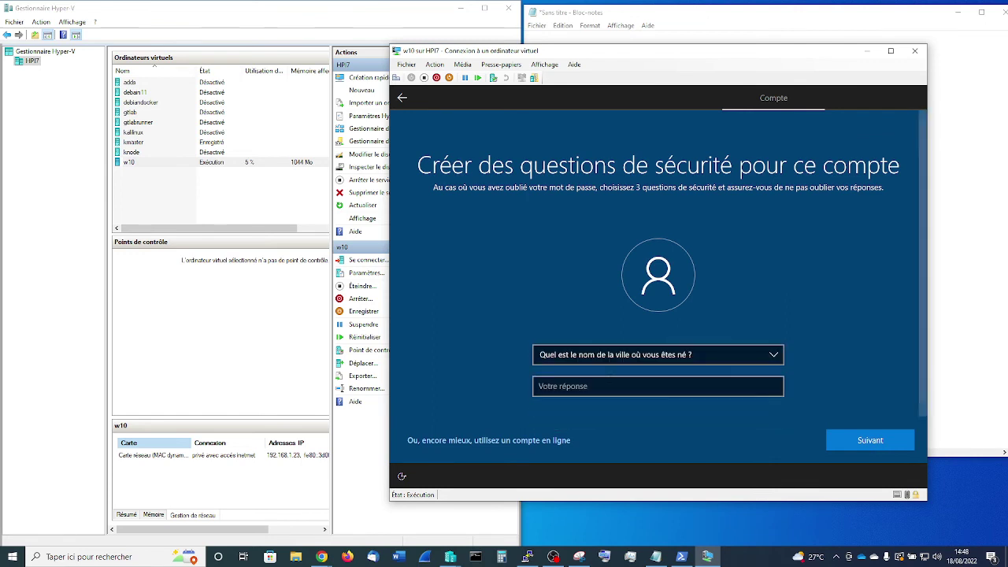
left_click(600, 386)
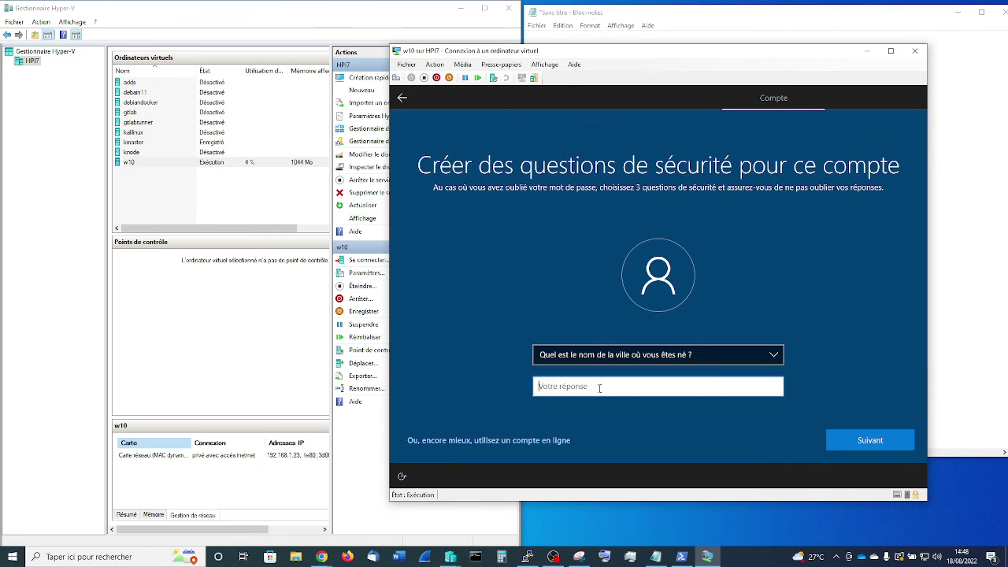
type("!")
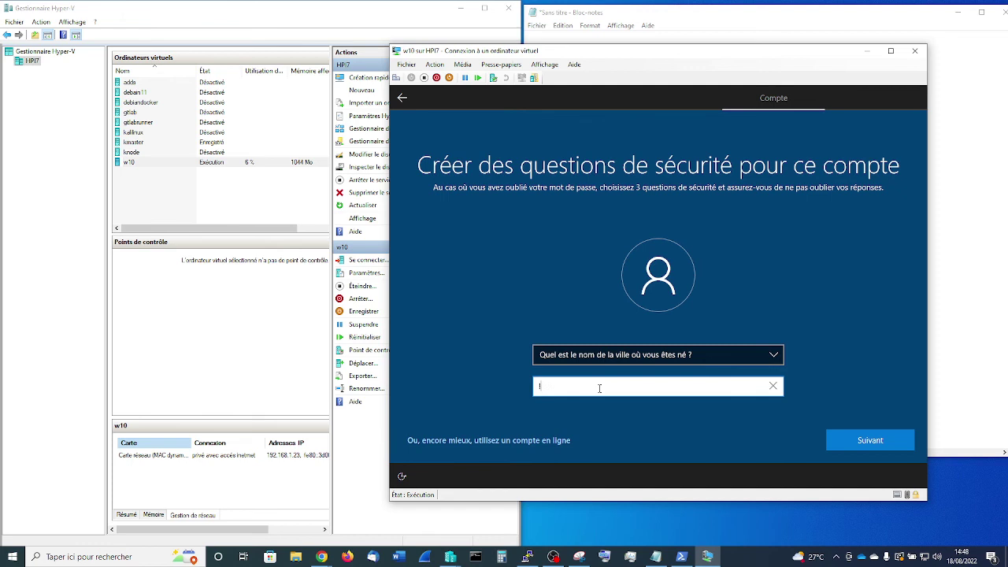
left_click(869, 442)
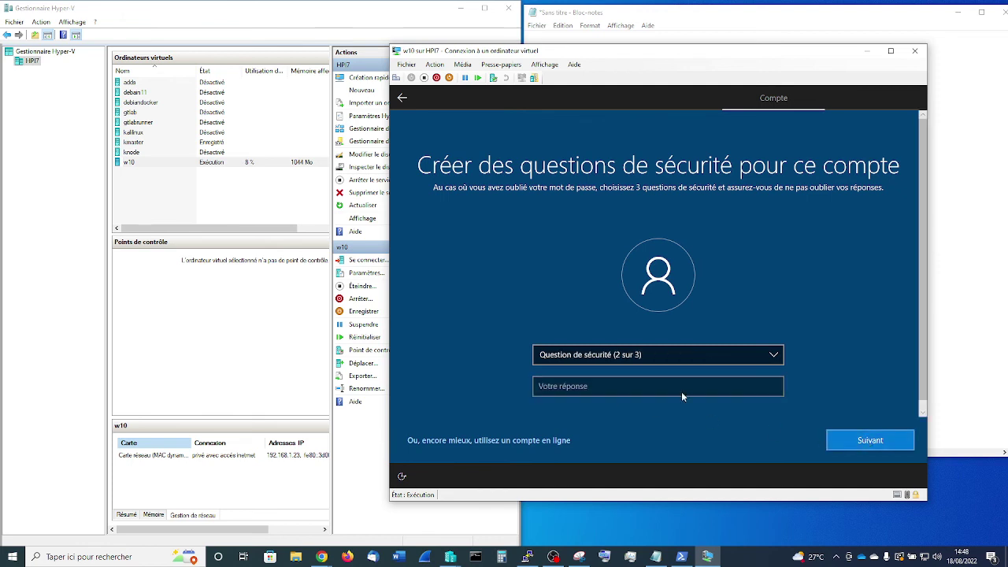
Set the where-parents-met question as the second security question and continue.
left_click(636, 357)
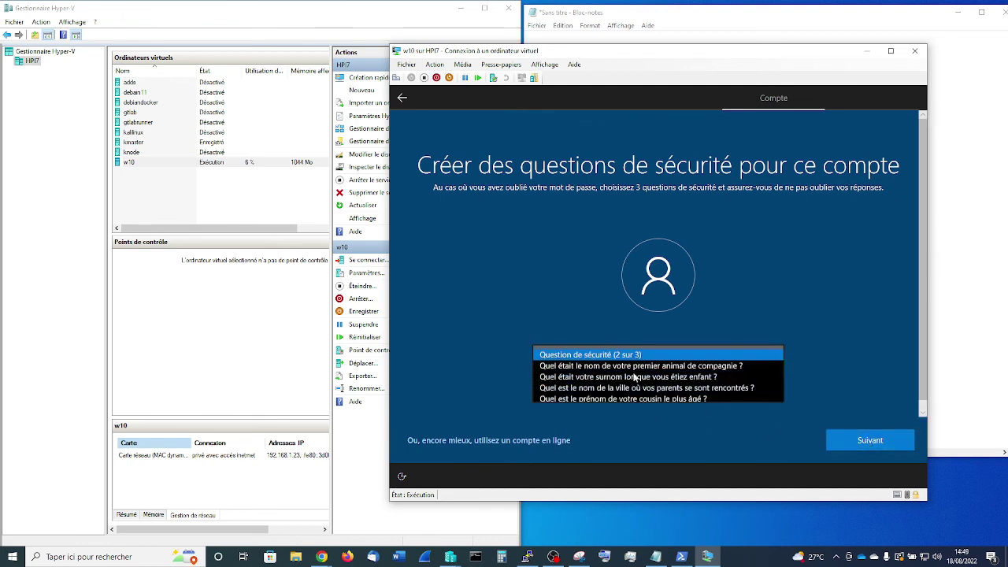
left_click(586, 379)
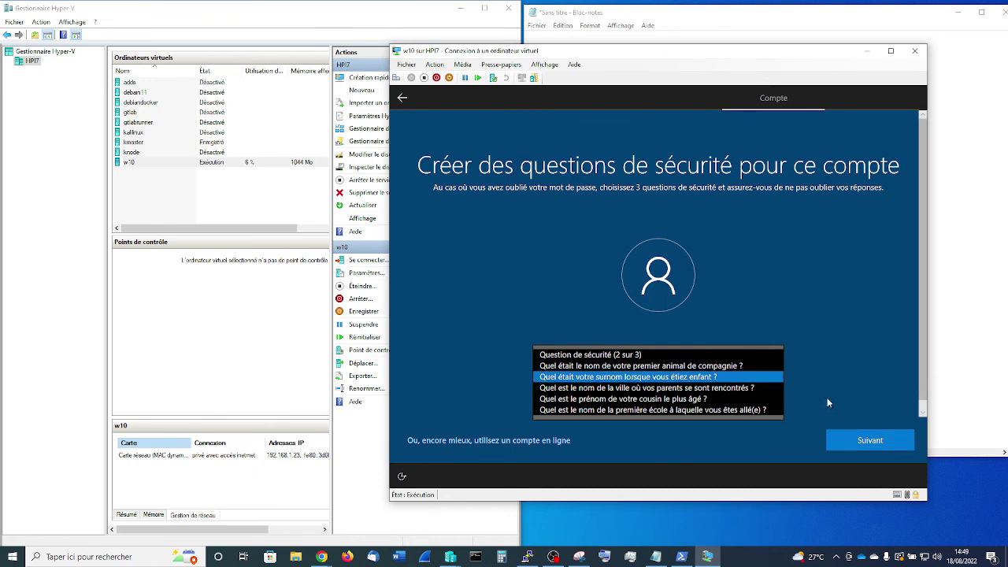
left_click(615, 384)
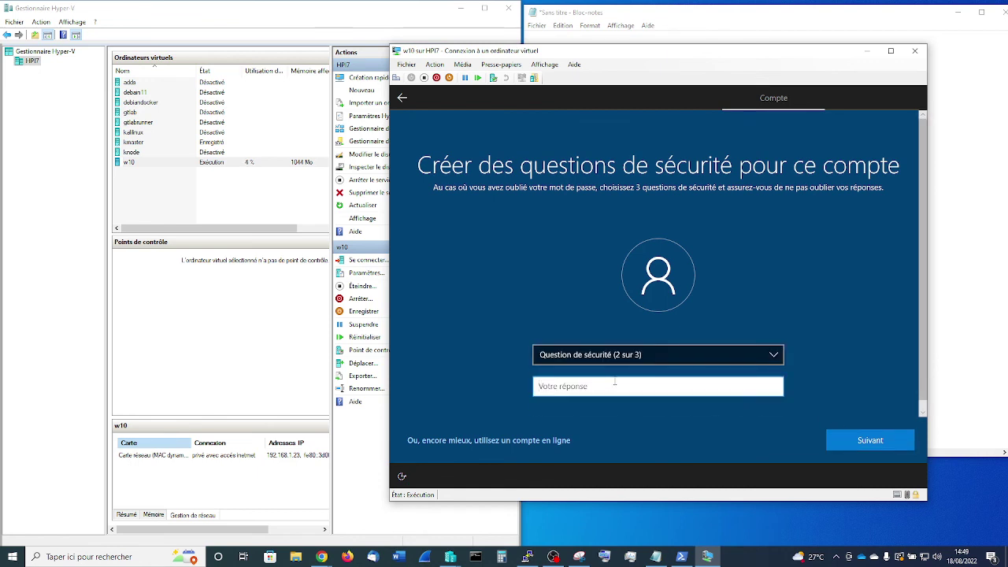
left_click(858, 438)
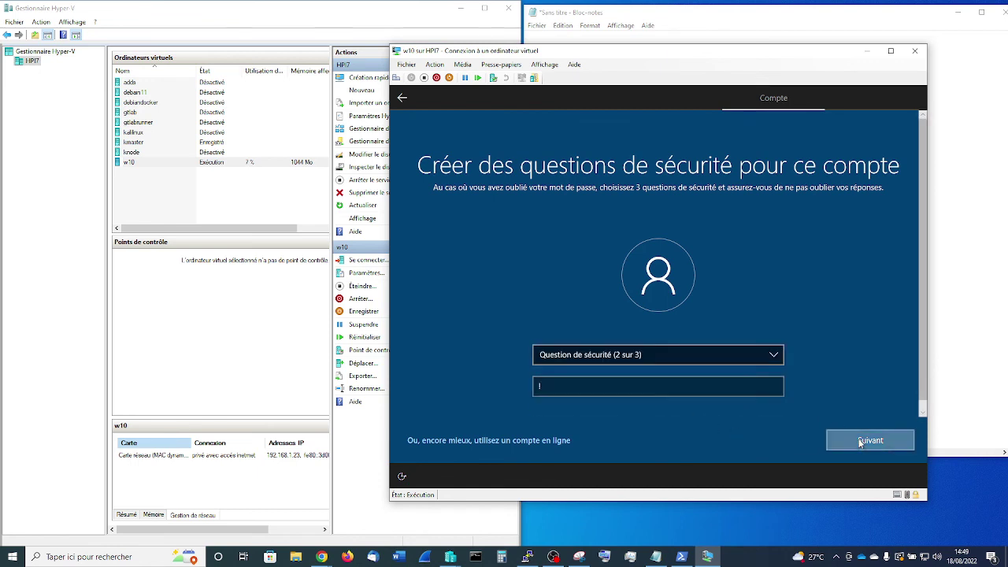
left_click(614, 365)
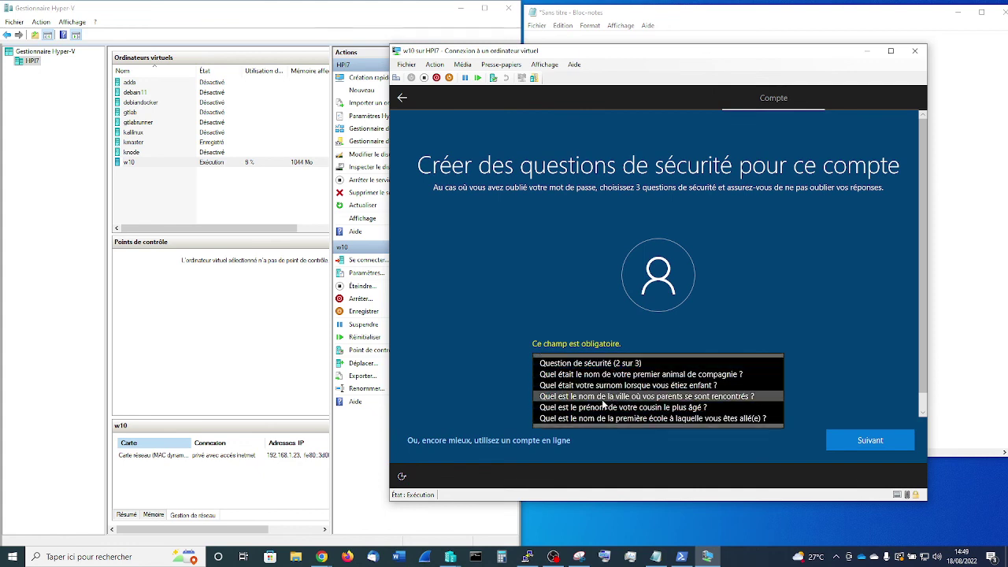
left_click(603, 396)
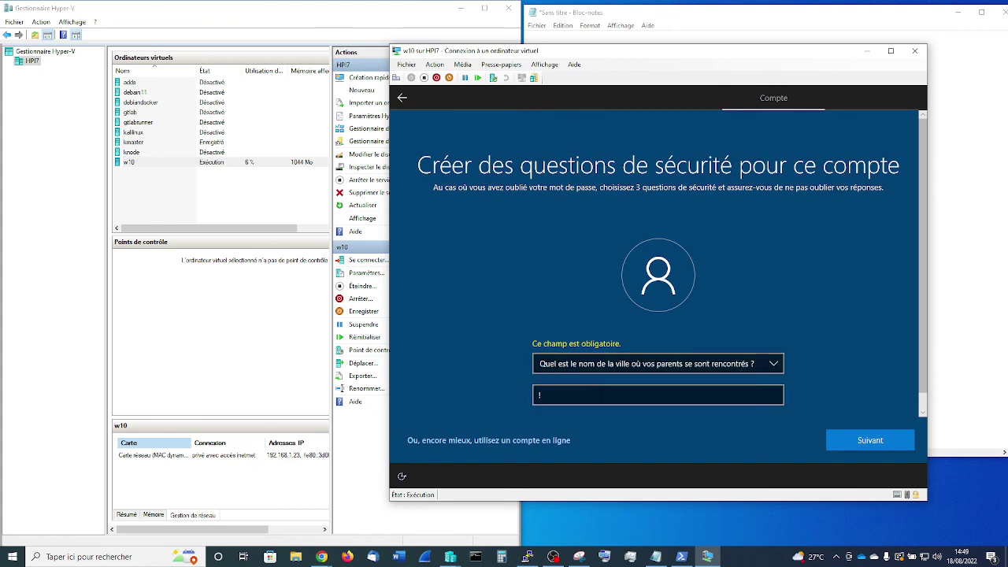
left_click(863, 439)
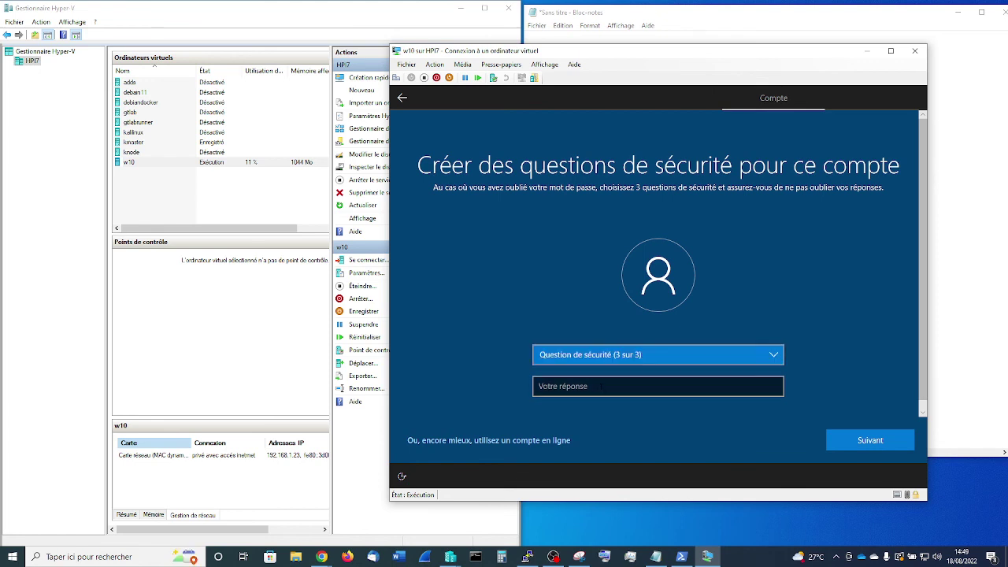
Choose the first-school question for the third slot, answer it, and submit.
left_click(637, 354)
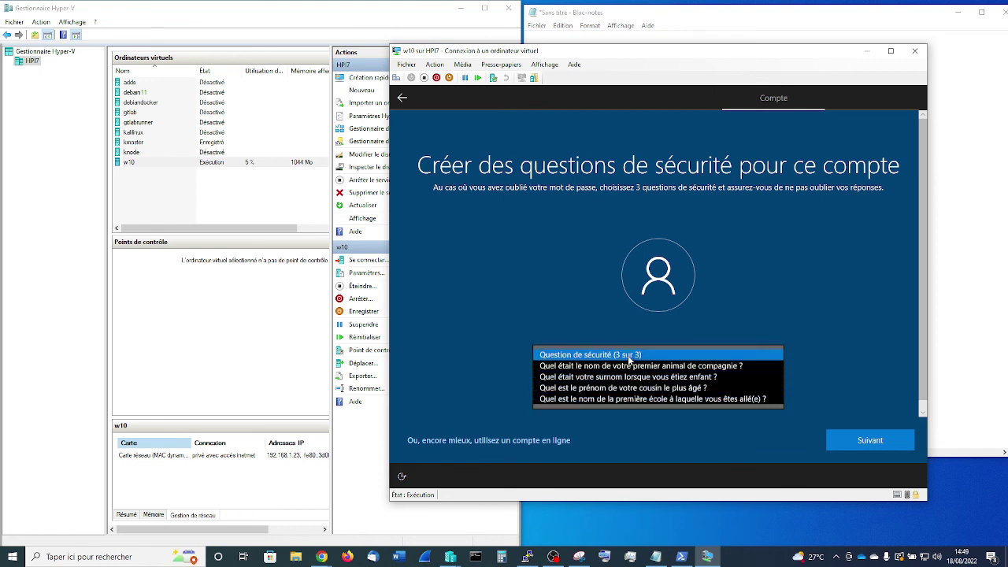
left_click(617, 399)
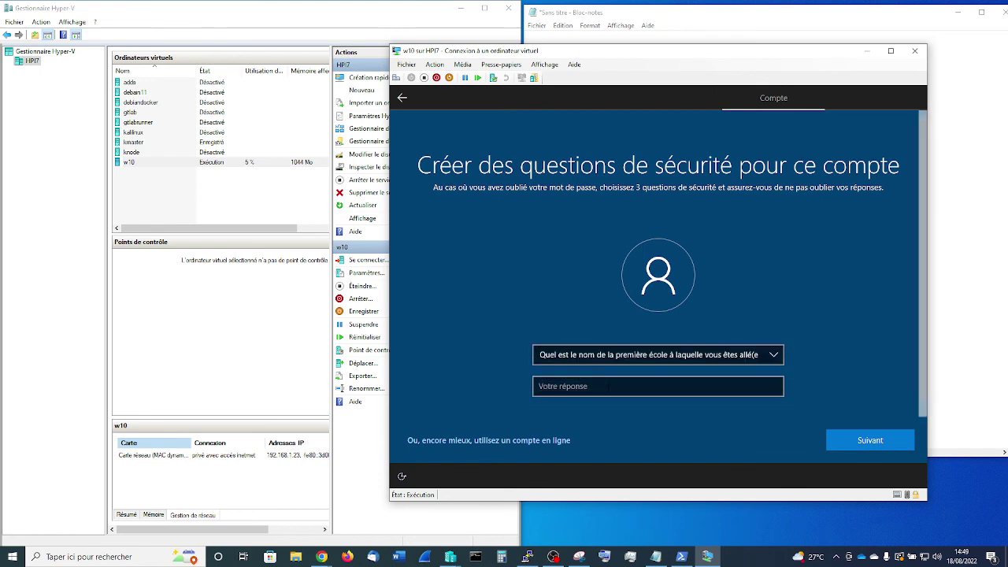
left_click(613, 387)
type("!")
left_click(858, 444)
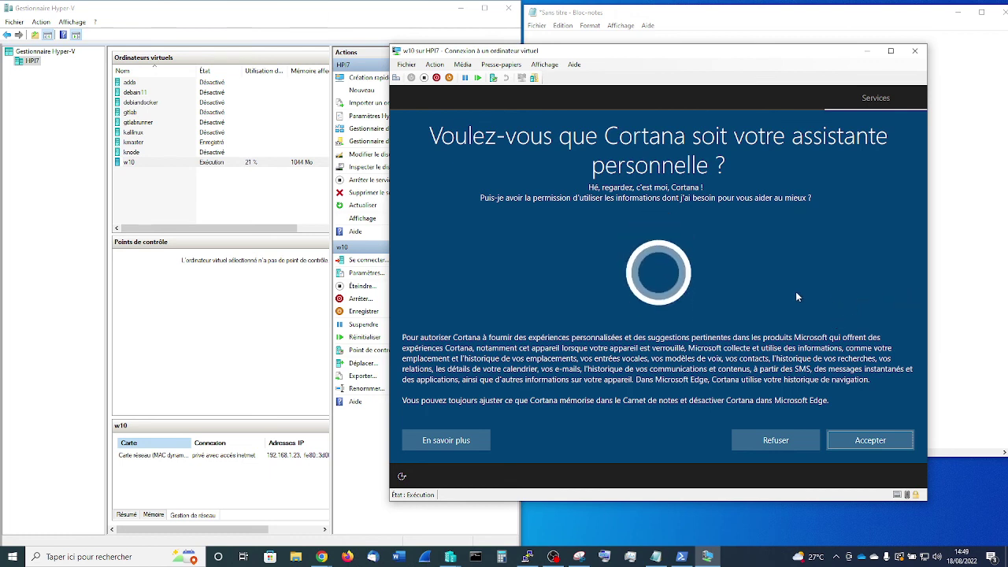
Refuse Cortana as personal assistant and decline sending activity history to Microsoft.
left_click(780, 442)
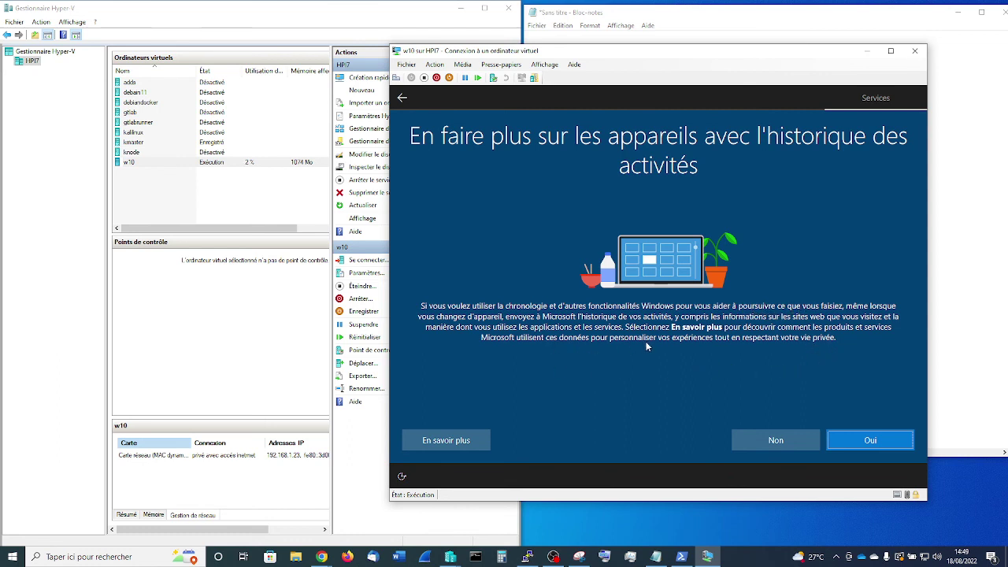
left_click(771, 442)
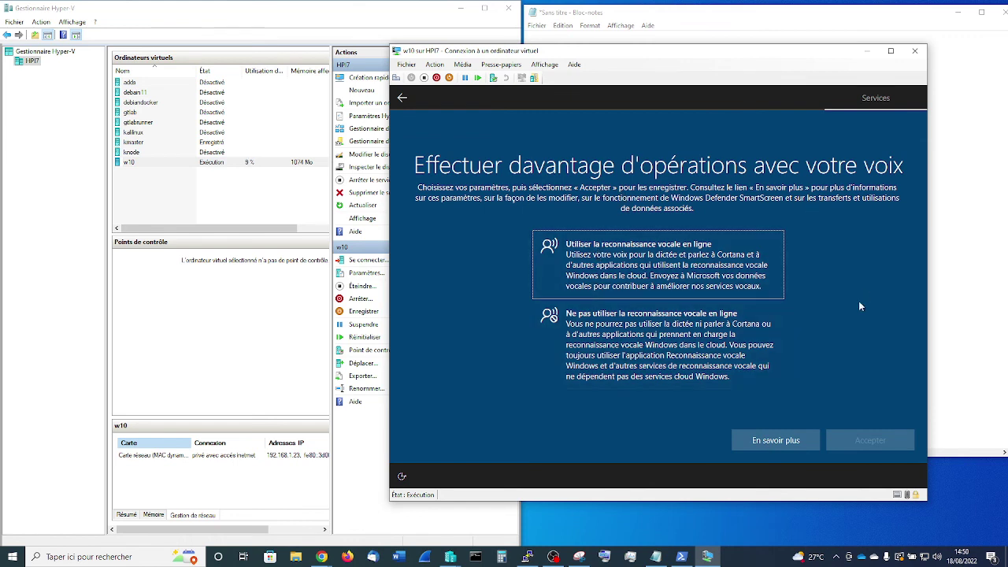
Opt out of online speech recognition and refuse location access, accepting each choice.
left_click(629, 352)
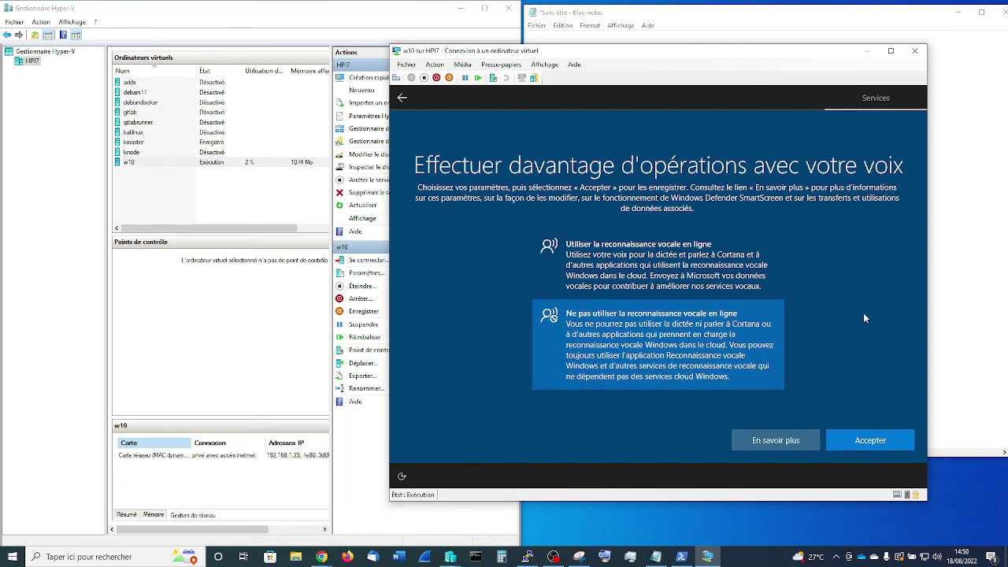
left_click(880, 443)
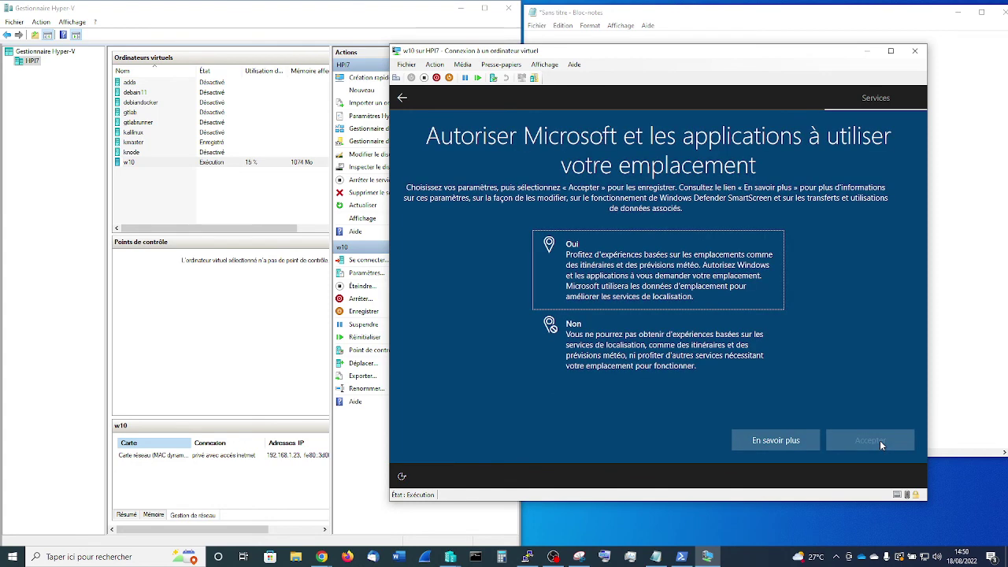
left_click(643, 352)
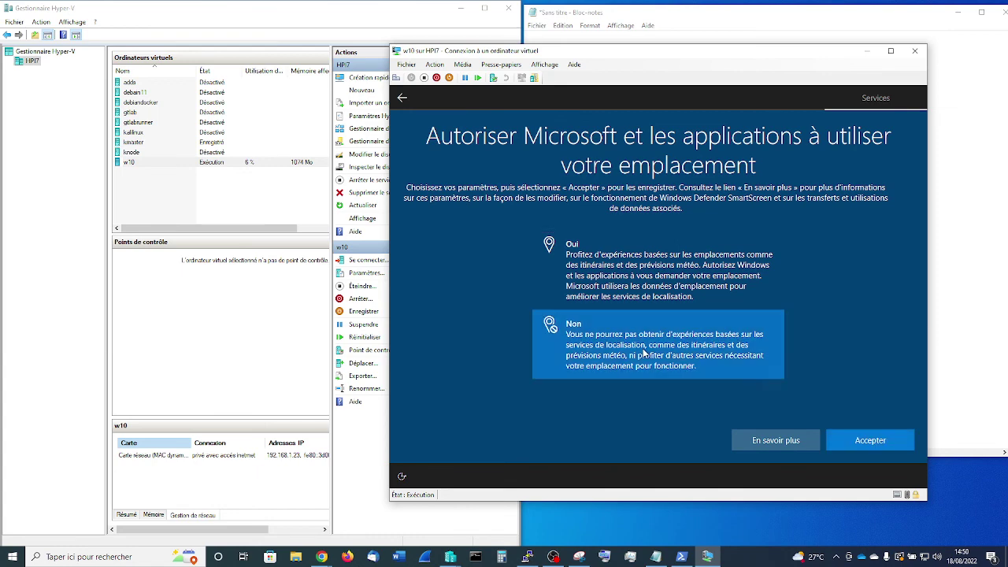
left_click(880, 444)
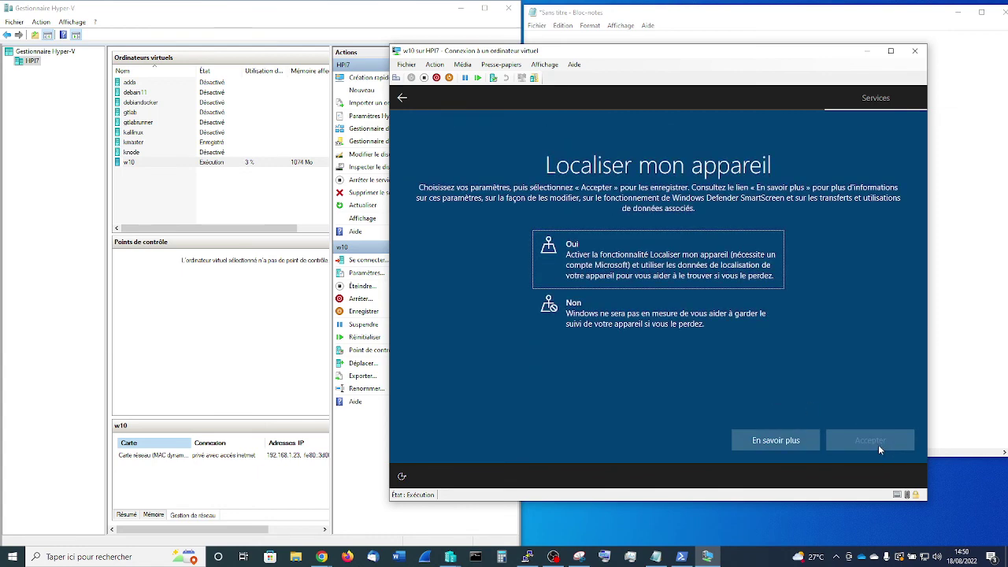
Turn off Find my device and accept Basique as the diagnostic data level.
left_click(653, 318)
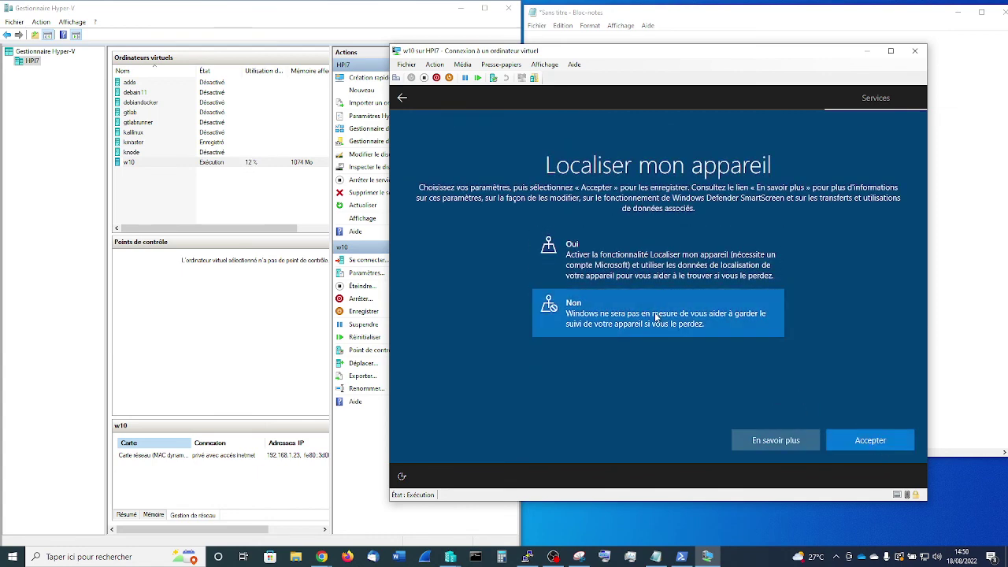
left_click(884, 442)
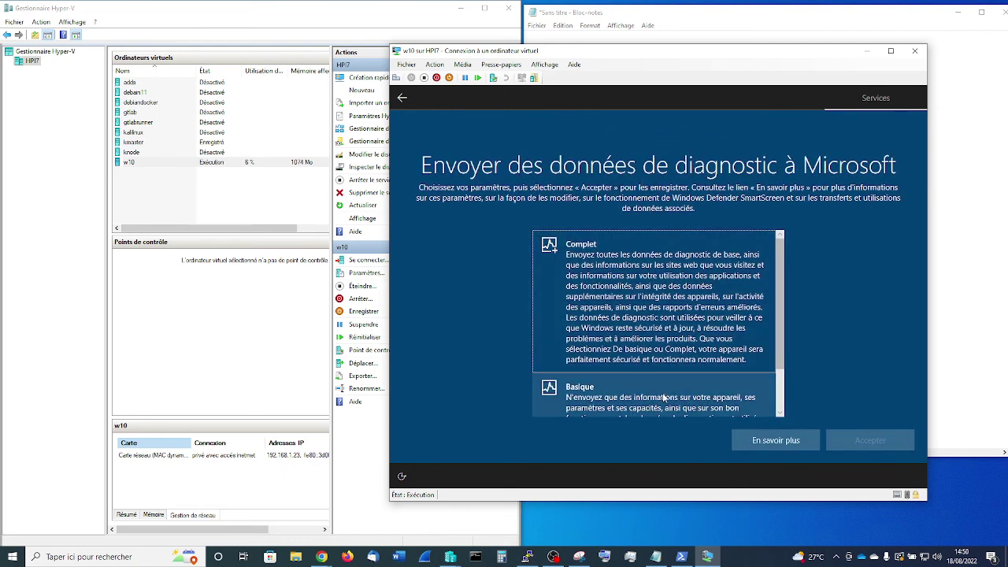
scroll(694, 333, "down", 1)
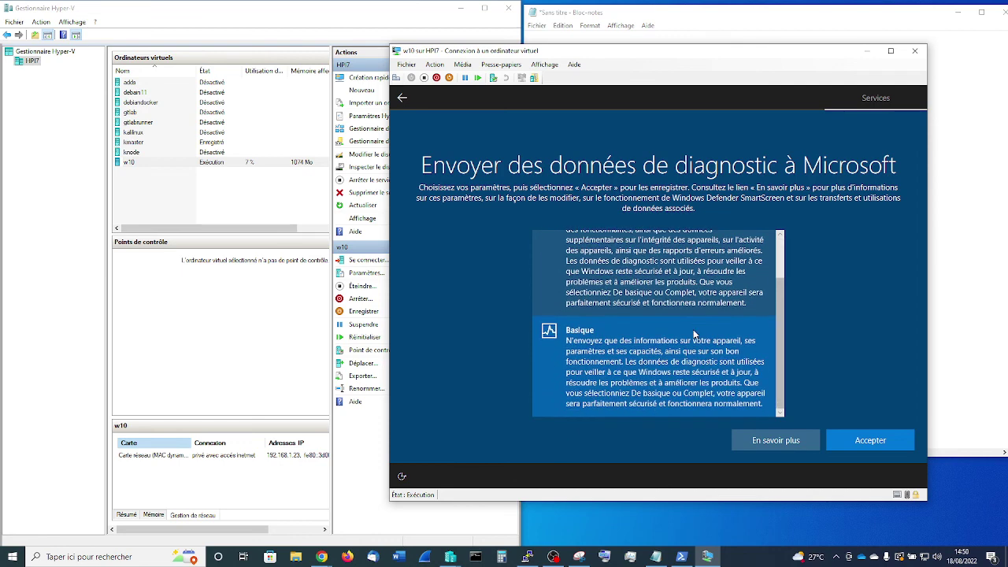
scroll(694, 334, "up", 1)
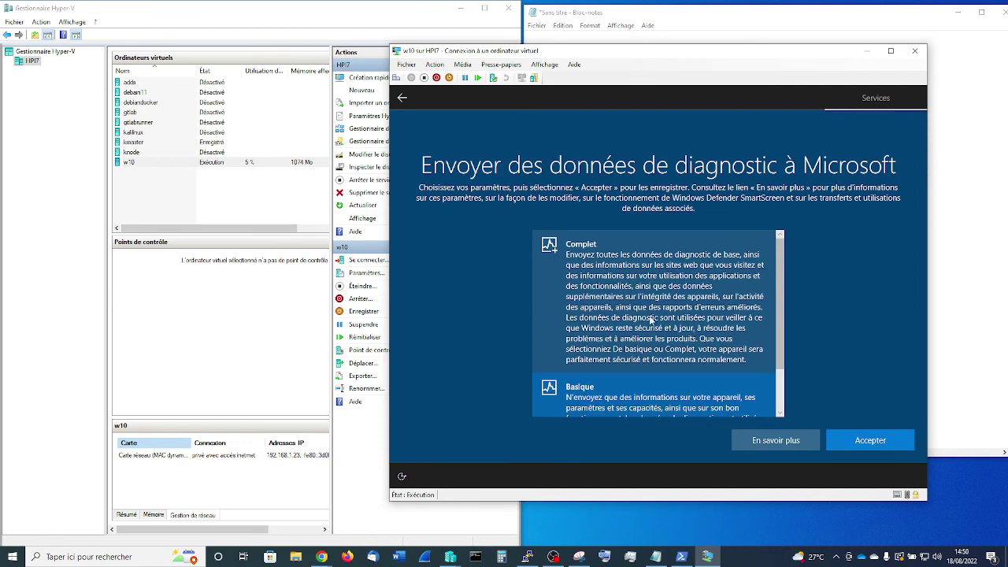
scroll(634, 318, "down", 1)
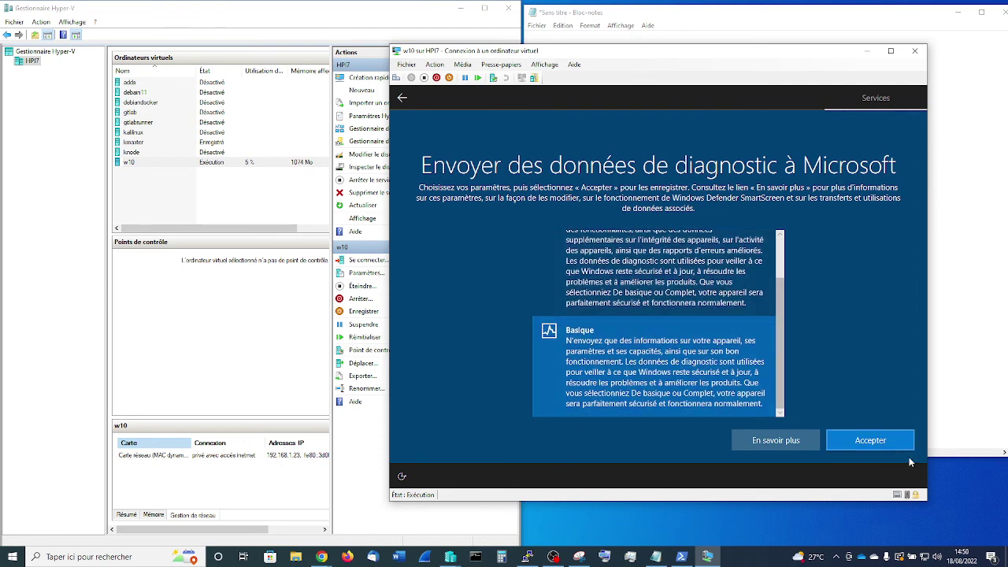
left_click(872, 445)
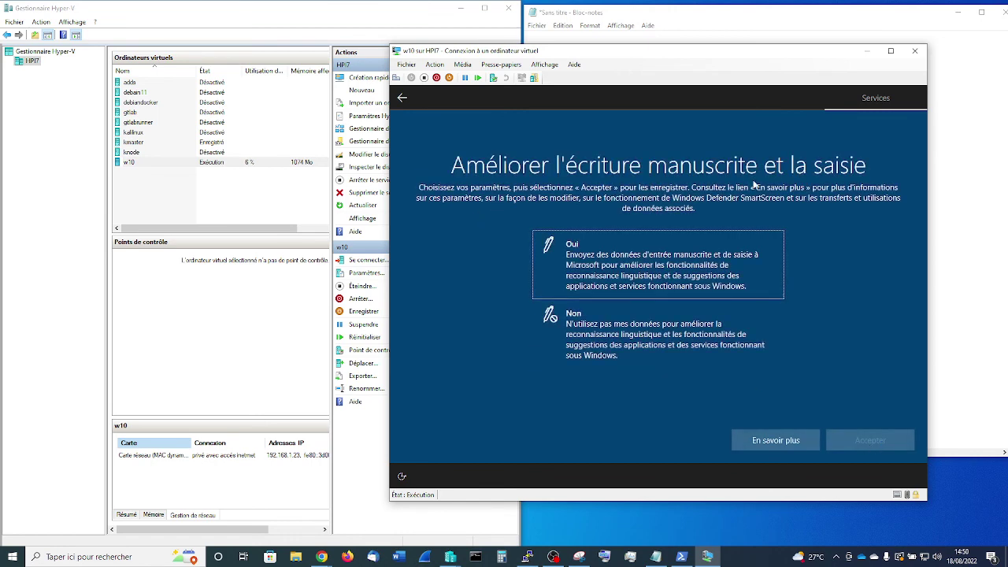
Answer Non and Accepter on the handwriting/typing, tailored experiences and advertising ID pages.
left_click(645, 329)
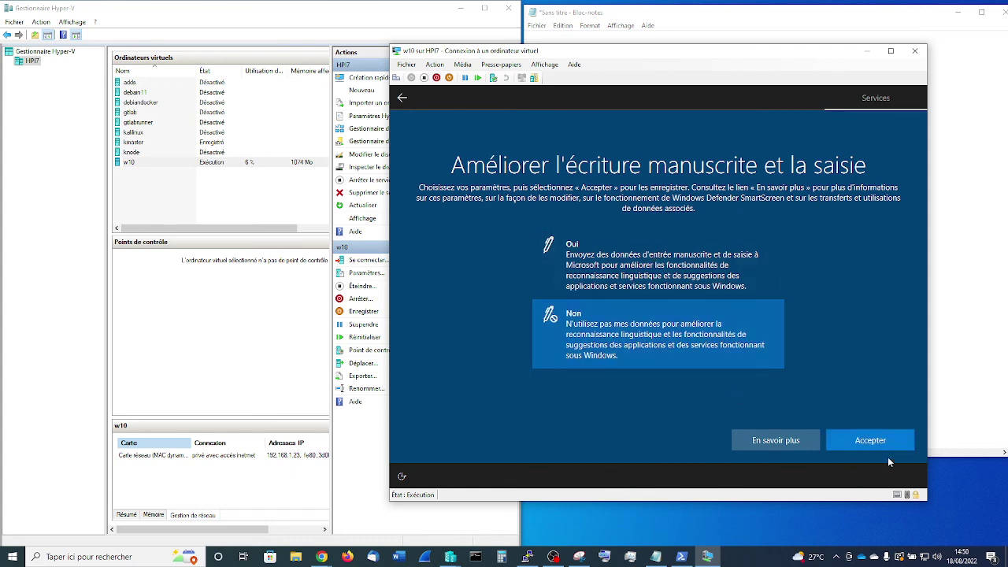
left_click(874, 439)
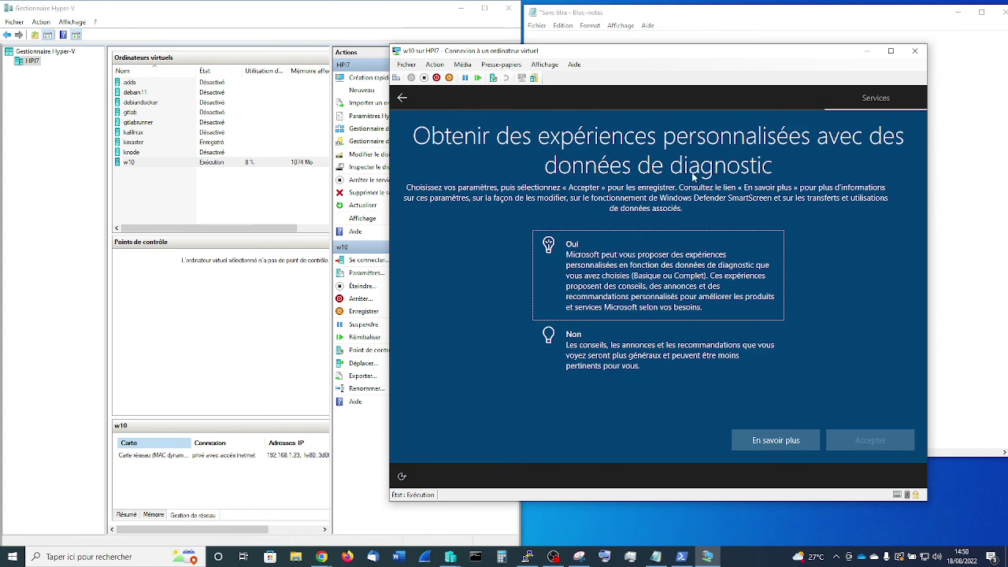
left_click(686, 367)
left_click(877, 446)
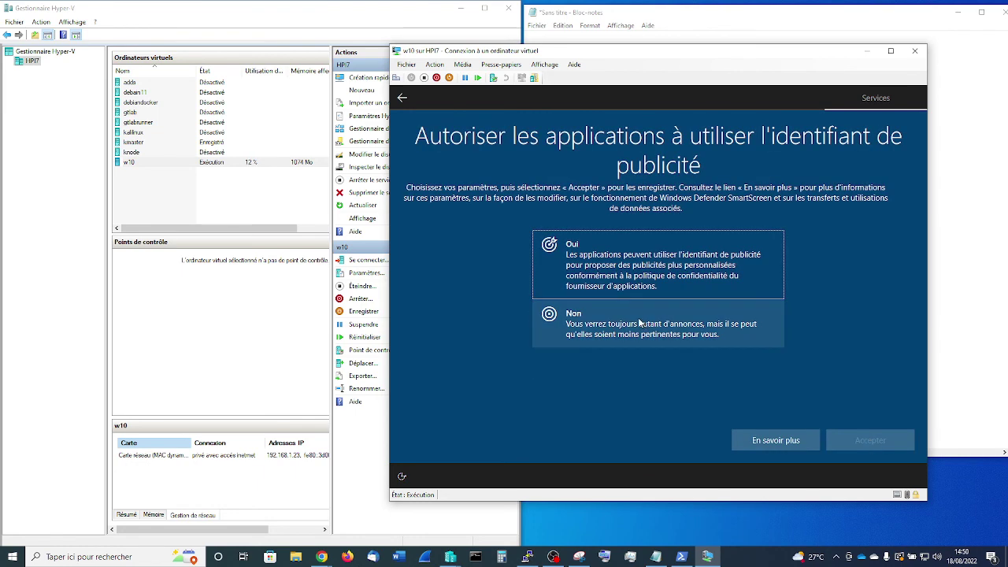
left_click(644, 327)
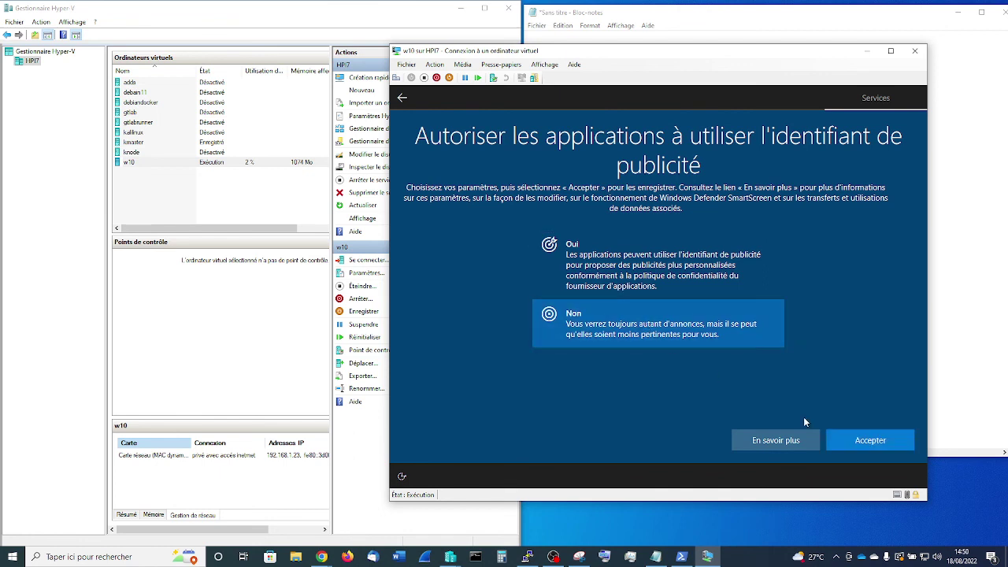
left_click(869, 442)
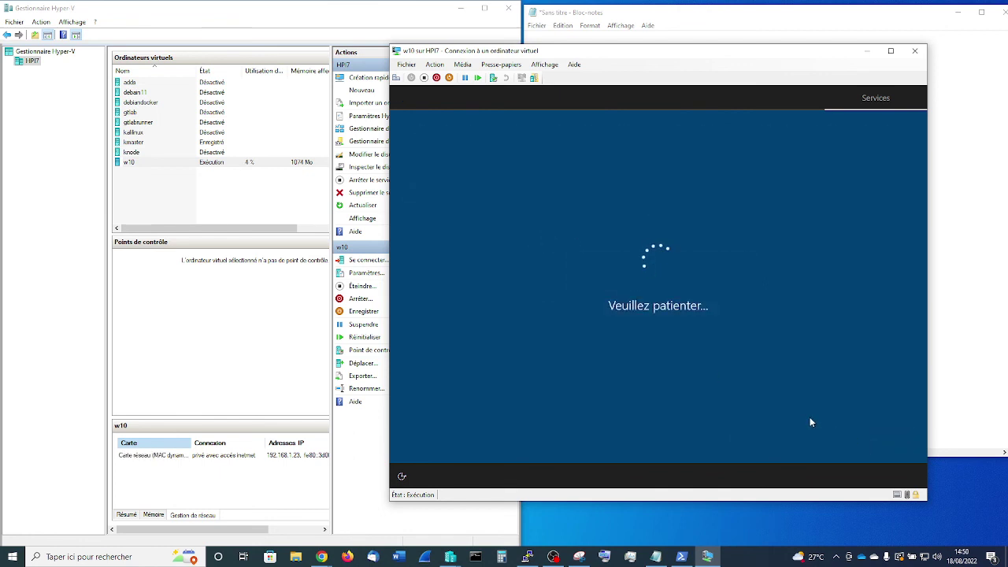